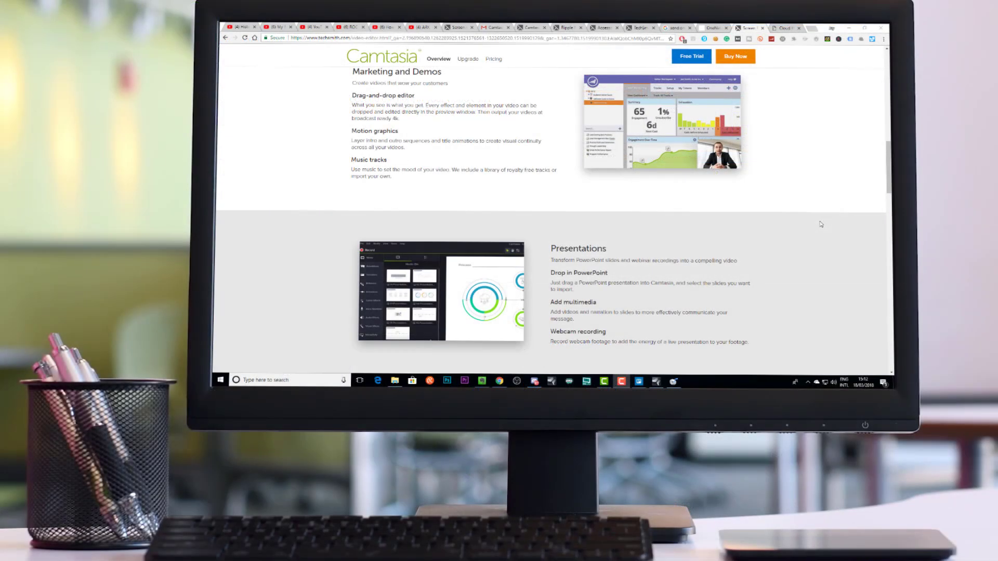
- Look through the Camtasia product page from the use cases down to the editing features
{"action": "scroll", "coordinate": [821, 224], "scroll_direction": "down", "scroll_amount": 5}
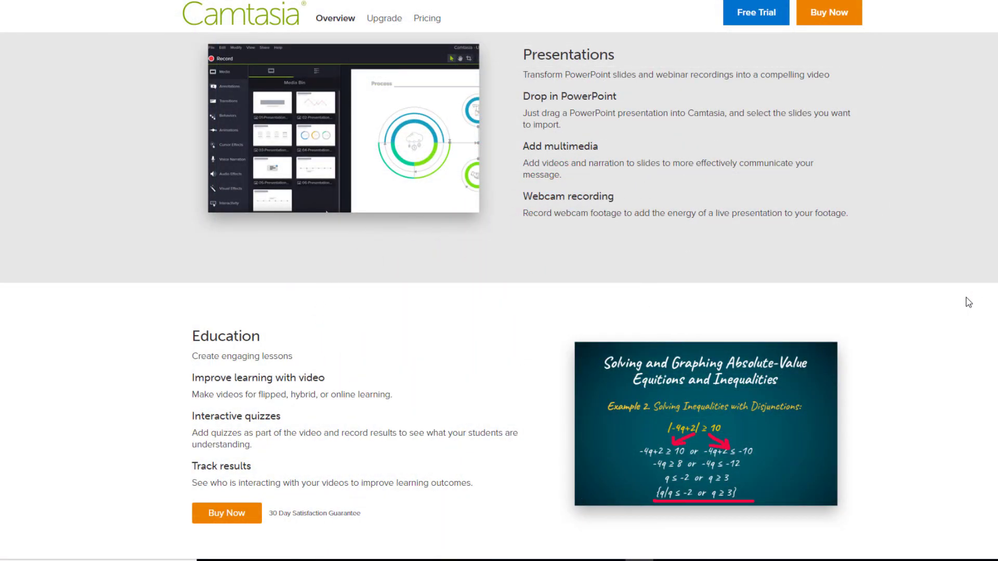
{"action": "scroll", "coordinate": [969, 303], "scroll_direction": "down", "scroll_amount": 5}
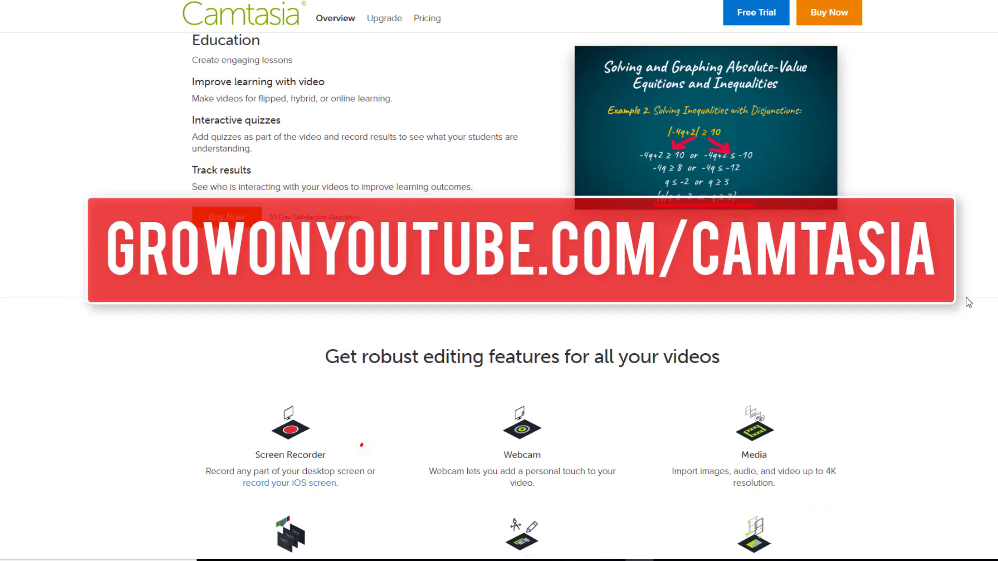
{"action": "scroll", "coordinate": [969, 303], "scroll_direction": "down", "scroll_amount": 3}
{"action": "scroll", "coordinate": [968, 303], "scroll_direction": "down", "scroll_amount": 2}
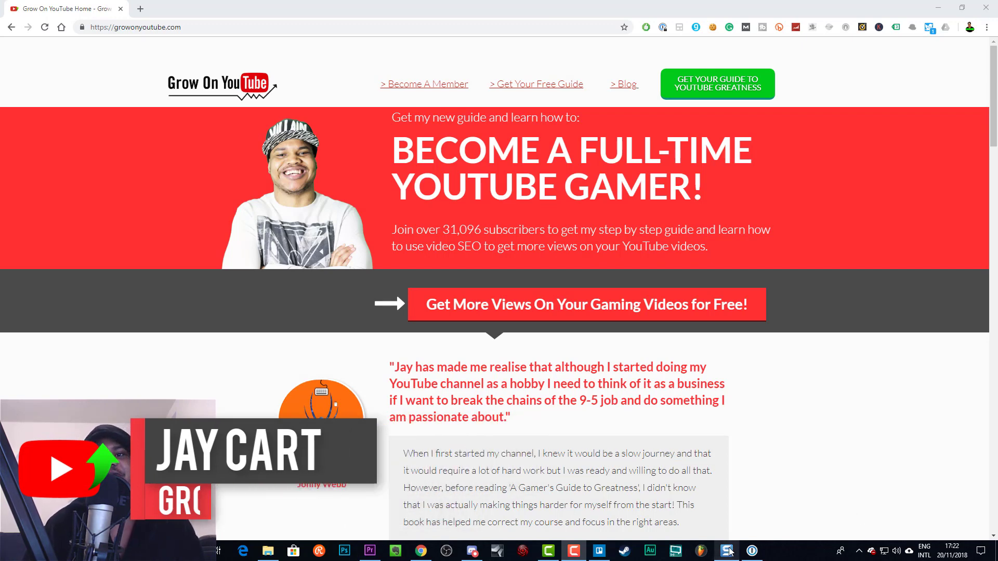
- Switch to the Camtasia project and move the playhead to about 08:49 to view the outro clip's existing callout
{"action": "mouse_move", "coordinate": [572, 556]}
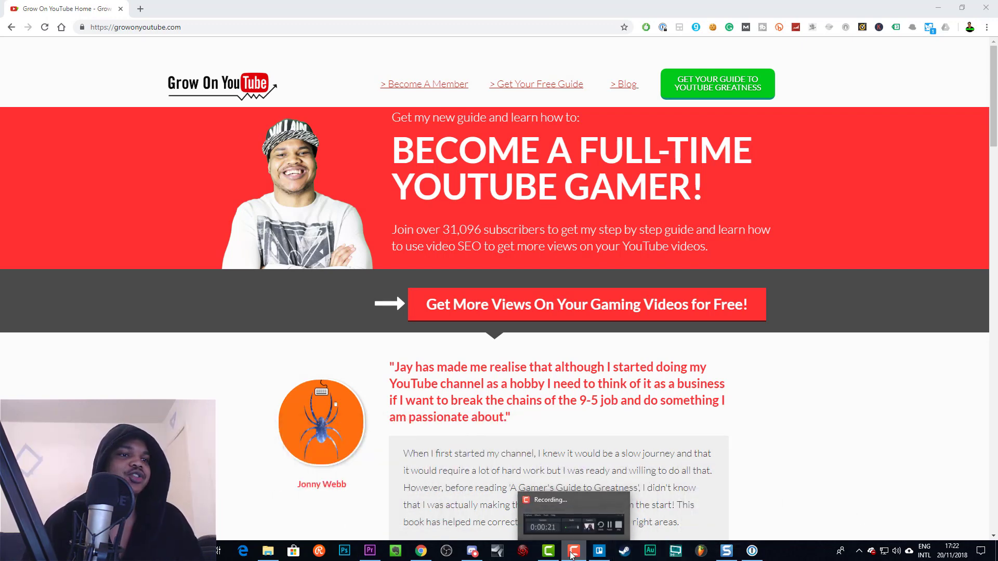
{"action": "left_click", "coordinate": [549, 552]}
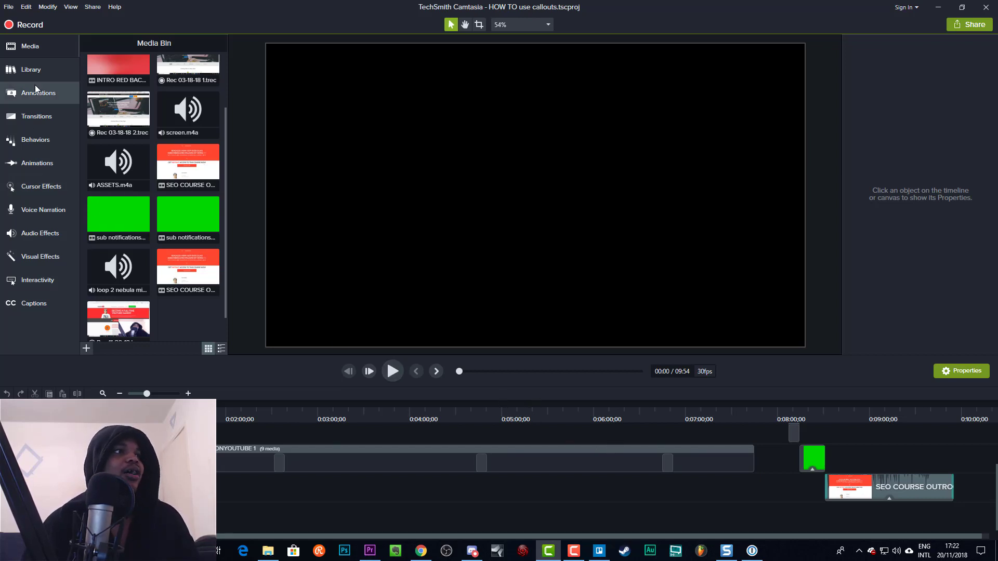
{"action": "left_click", "coordinate": [844, 414]}
{"action": "left_click", "coordinate": [853, 414]}
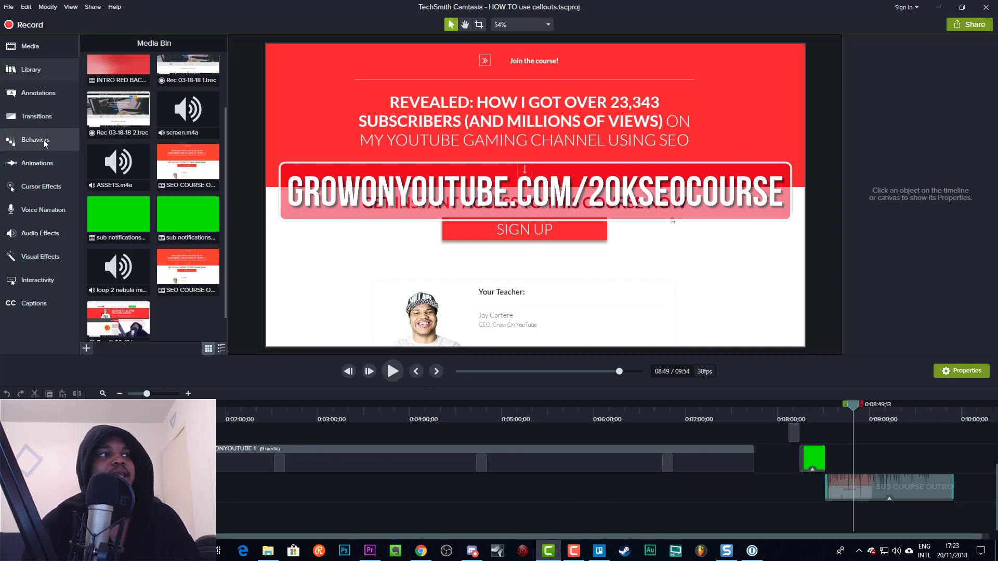
- Add a red text arrow callout to the canvas at about 03:39 and set its text to CLICK HERE
{"action": "left_click", "coordinate": [43, 94]}
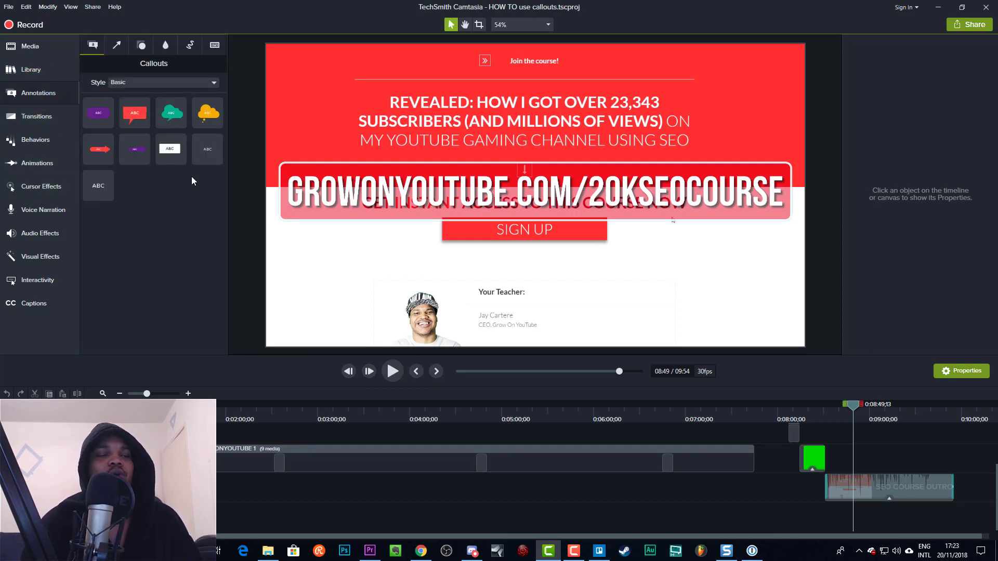
{"action": "left_click", "coordinate": [377, 421]}
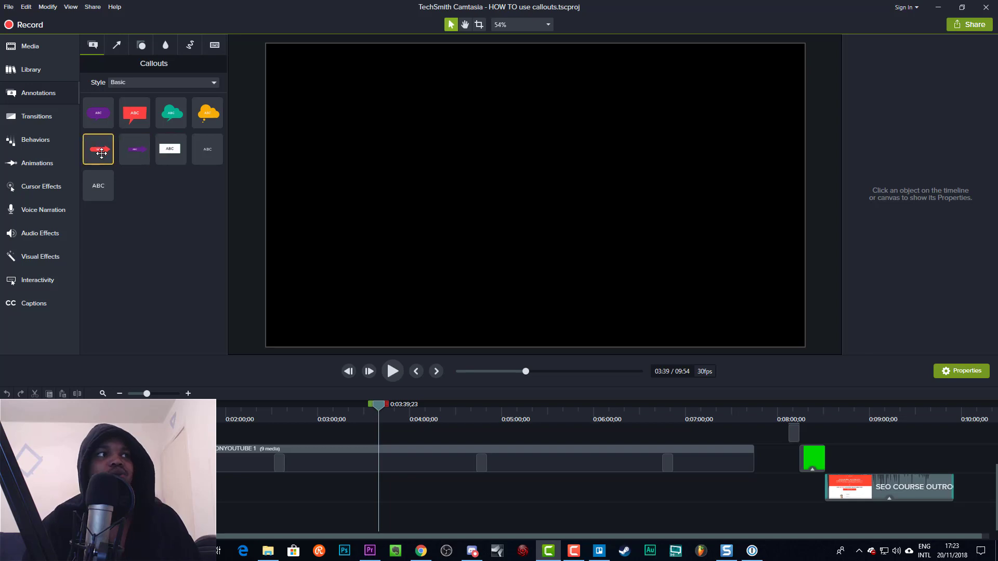
{"action": "left_click_drag", "start_coordinate": [101, 153], "coordinate": [711, 227]}
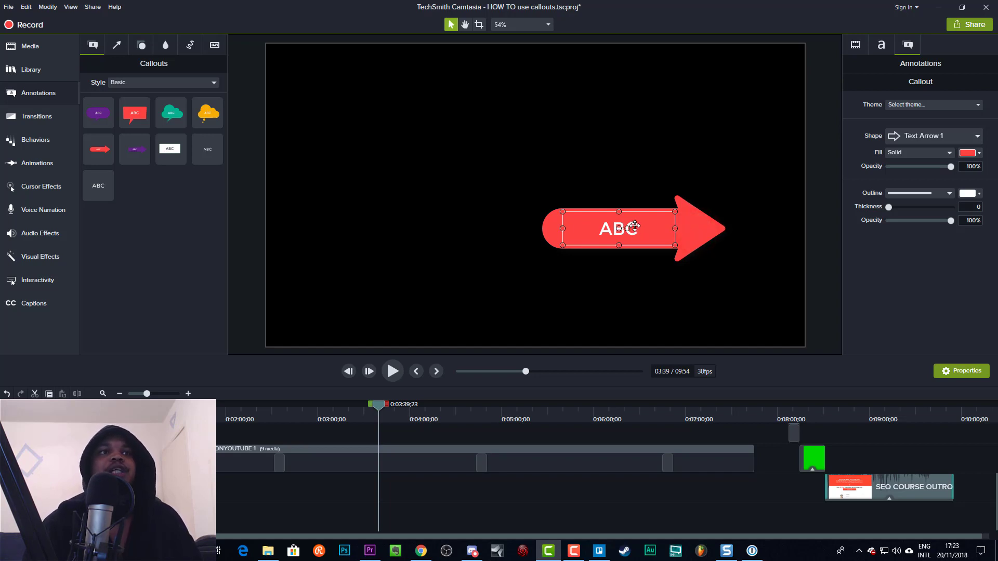
{"action": "double_click", "coordinate": [635, 226]}
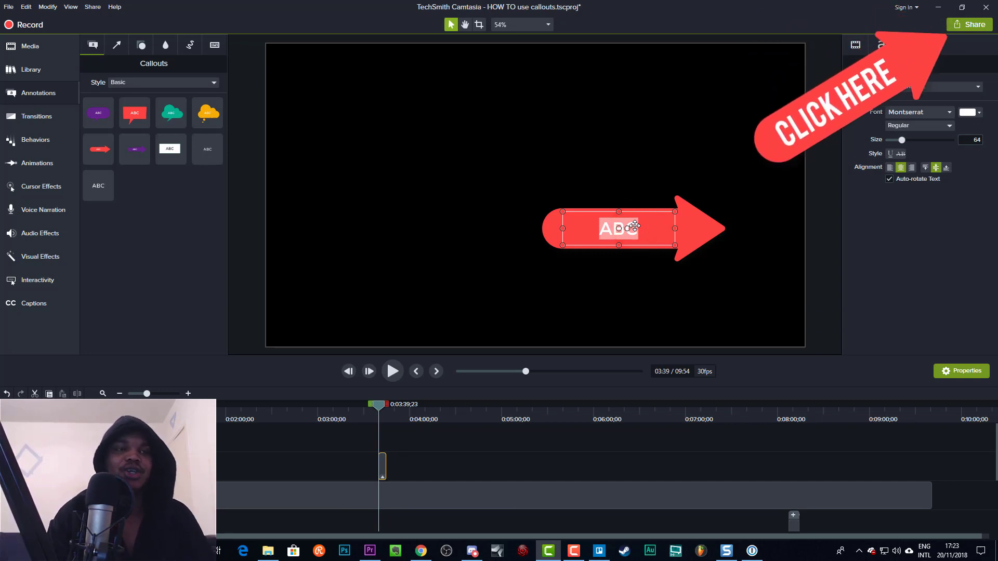
{"action": "type", "text": "CL"}
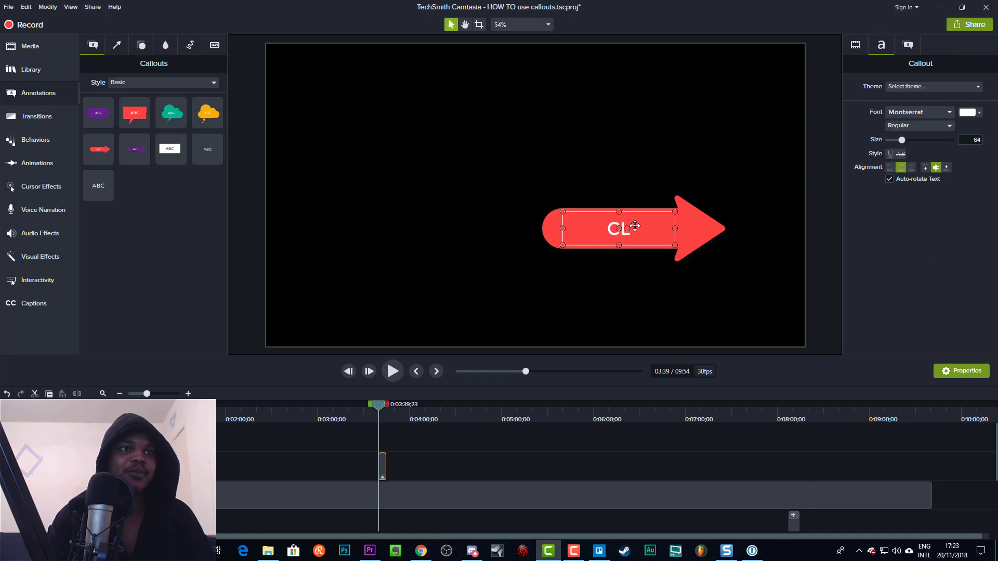
{"action": "type", "text": "ICK HERE"}
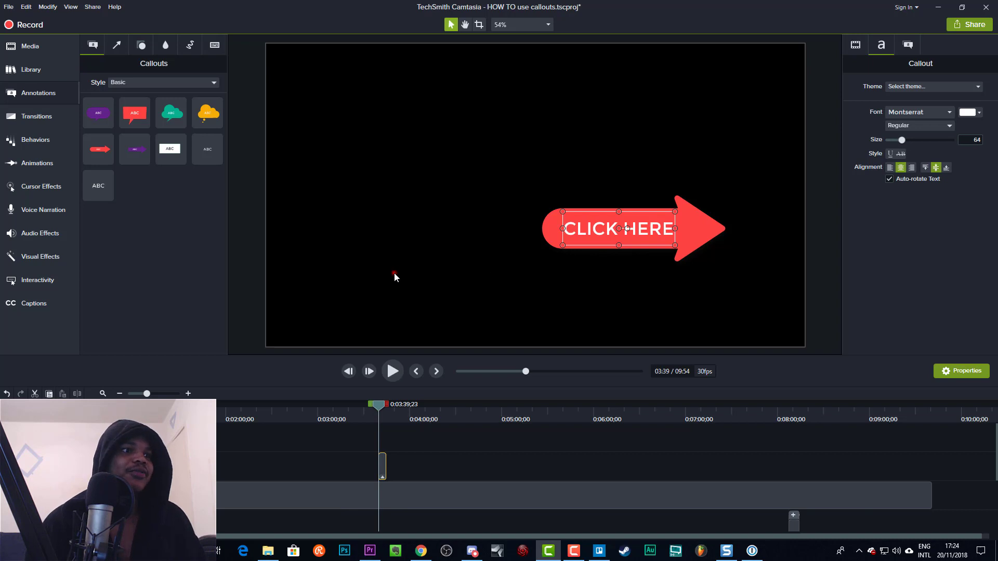
{"action": "left_click", "coordinate": [394, 276]}
- Shrink the arrow callout and place it in the canvas's upper-right corner, tilted to point diagonally upward
{"action": "left_click_drag", "start_coordinate": [691, 220], "coordinate": [684, 137]}
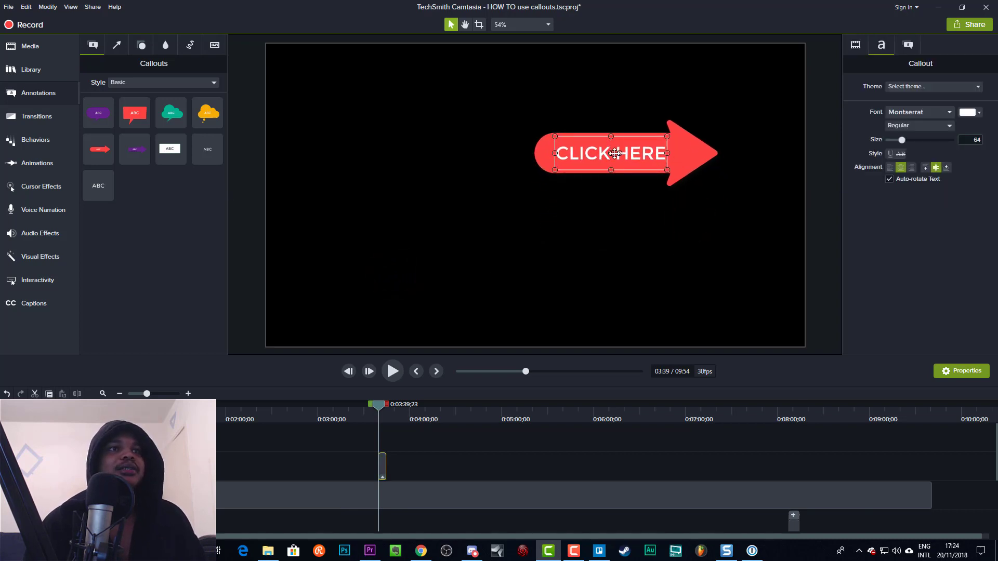
{"action": "left_click_drag", "start_coordinate": [620, 153], "coordinate": [624, 148]}
{"action": "left_click_drag", "start_coordinate": [675, 129], "coordinate": [731, 86]}
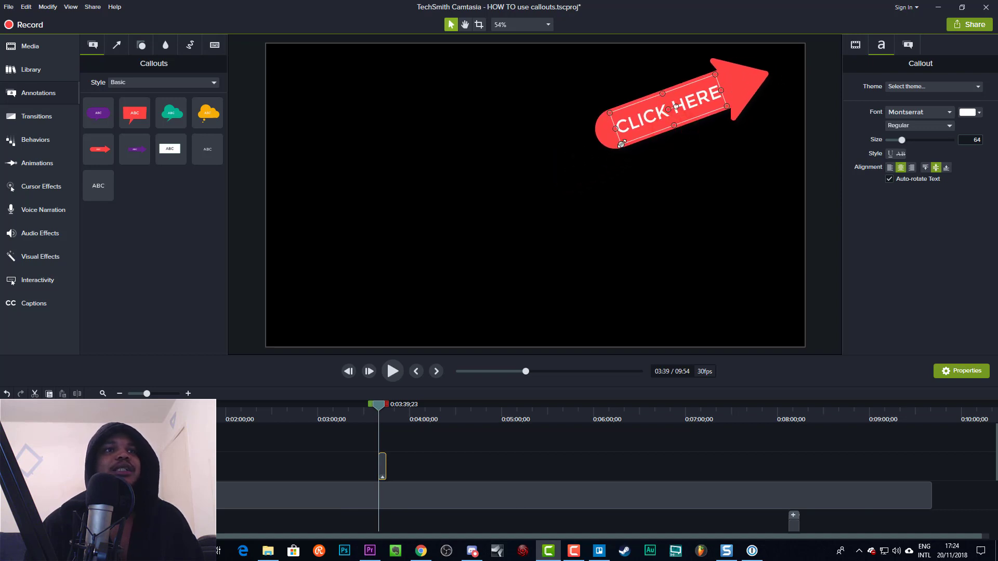
{"action": "left_click_drag", "start_coordinate": [622, 144], "coordinate": [638, 115]}
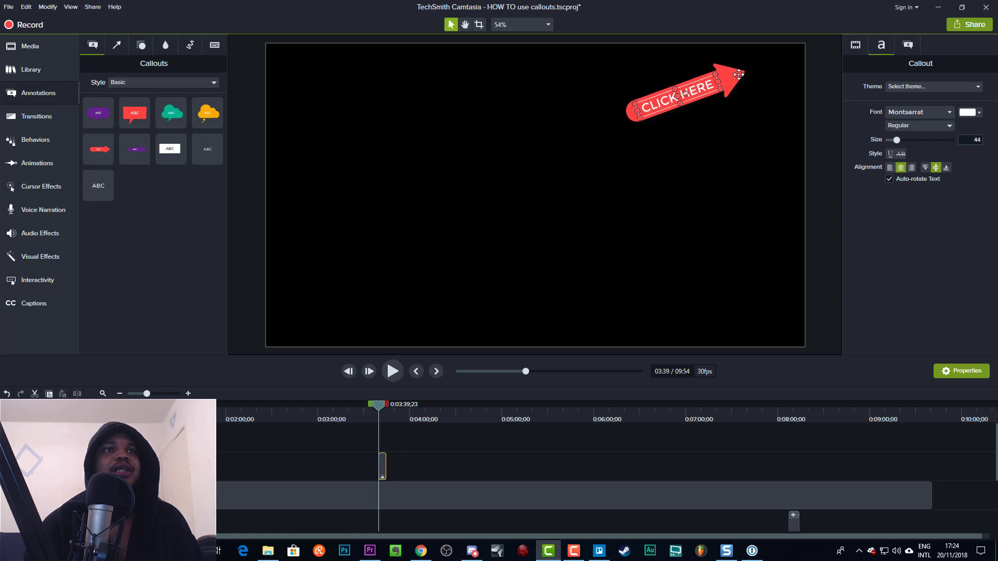
{"action": "left_click_drag", "start_coordinate": [739, 75], "coordinate": [767, 80]}
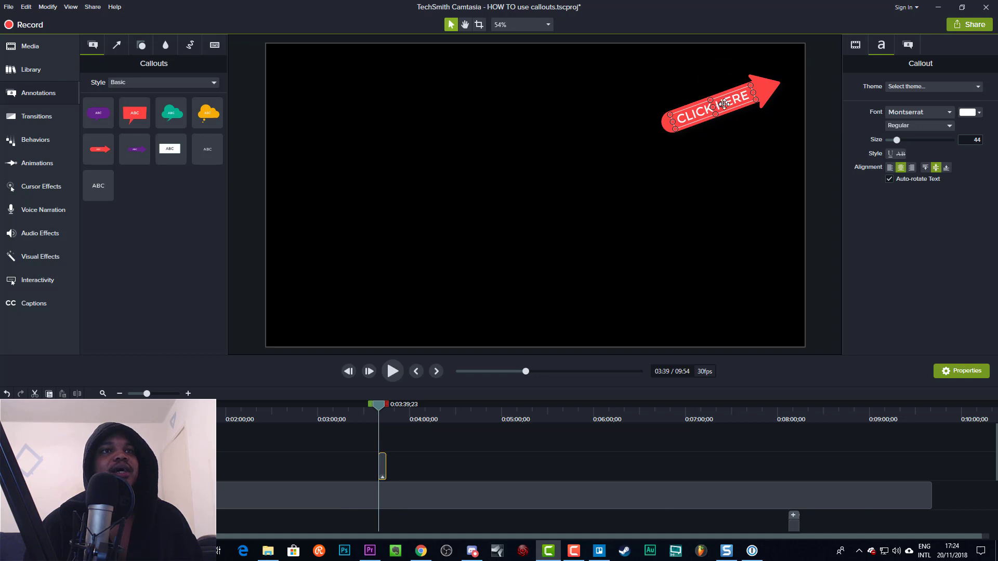
{"action": "left_click_drag", "start_coordinate": [722, 104], "coordinate": [764, 84]}
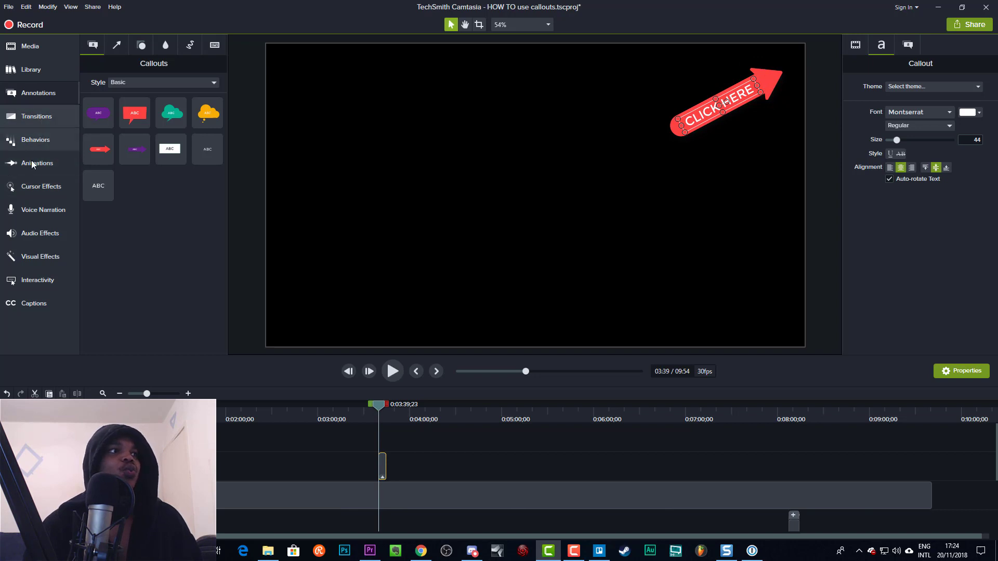
- Apply the Sliding behavior to the arrow callout and set its In direction to Top
{"action": "left_click", "coordinate": [37, 142]}
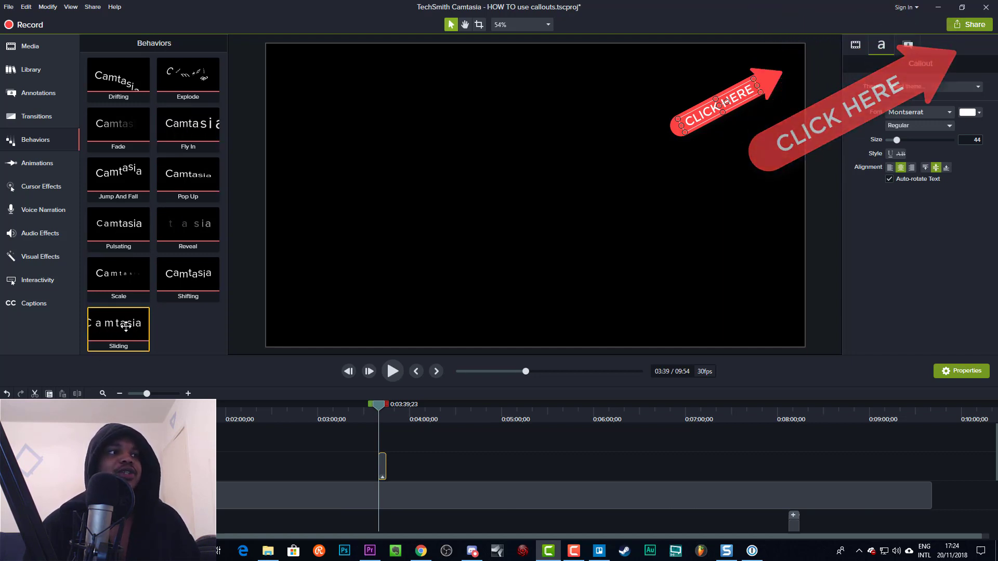
{"action": "left_click_drag", "start_coordinate": [126, 326], "coordinate": [380, 463]}
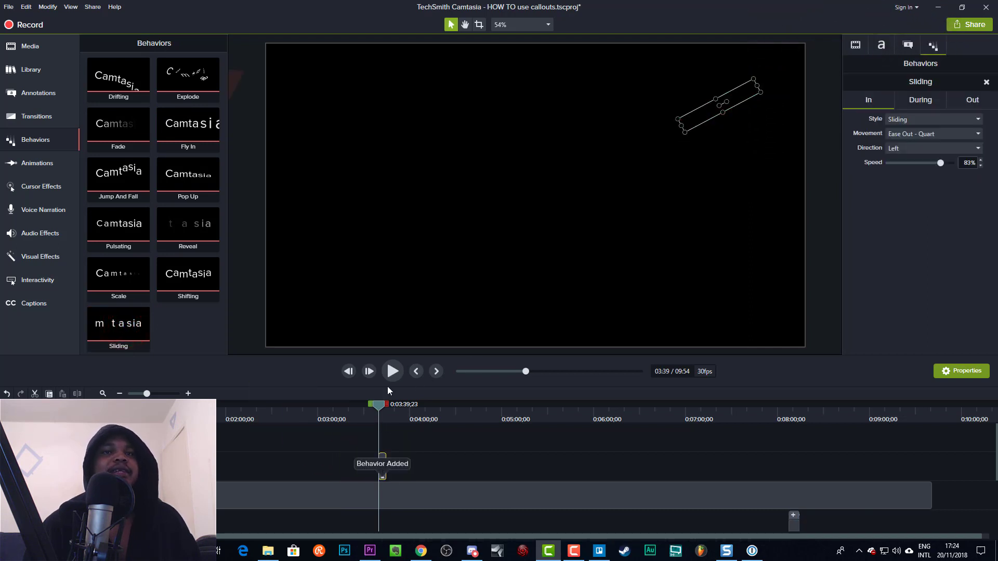
{"action": "mouse_move", "coordinate": [379, 407]}
{"action": "left_mouse_down"}
{"action": "mouse_move", "coordinate": [369, 414]}
{"action": "mouse_move", "coordinate": [382, 416]}
{"action": "left_mouse_up"}
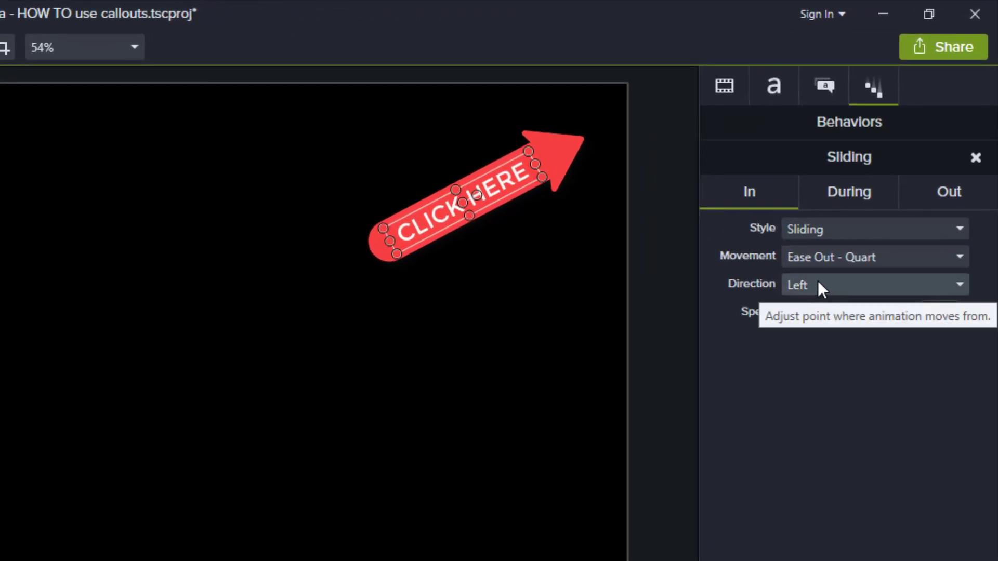
{"action": "left_click", "coordinate": [819, 286]}
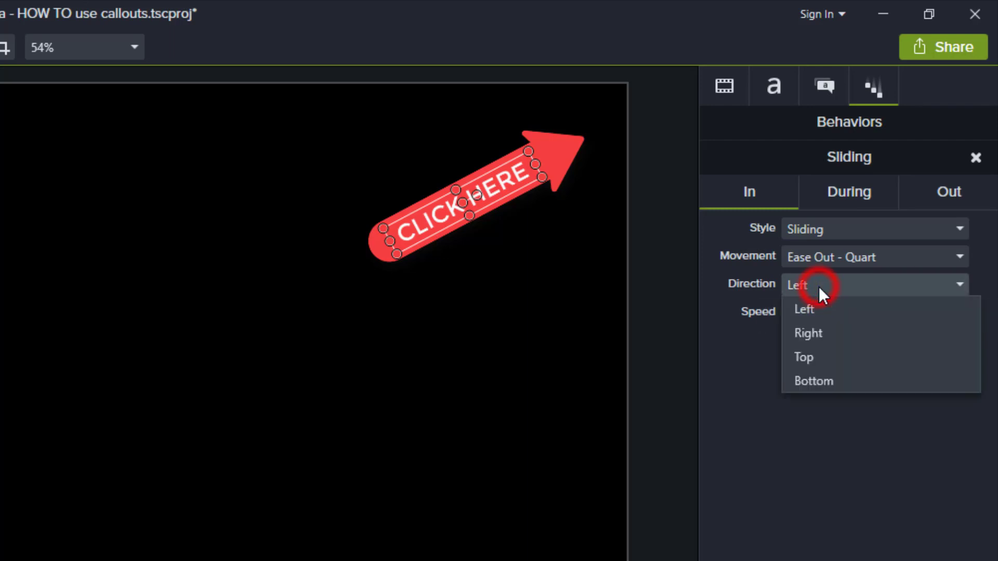
{"action": "left_click", "coordinate": [822, 355]}
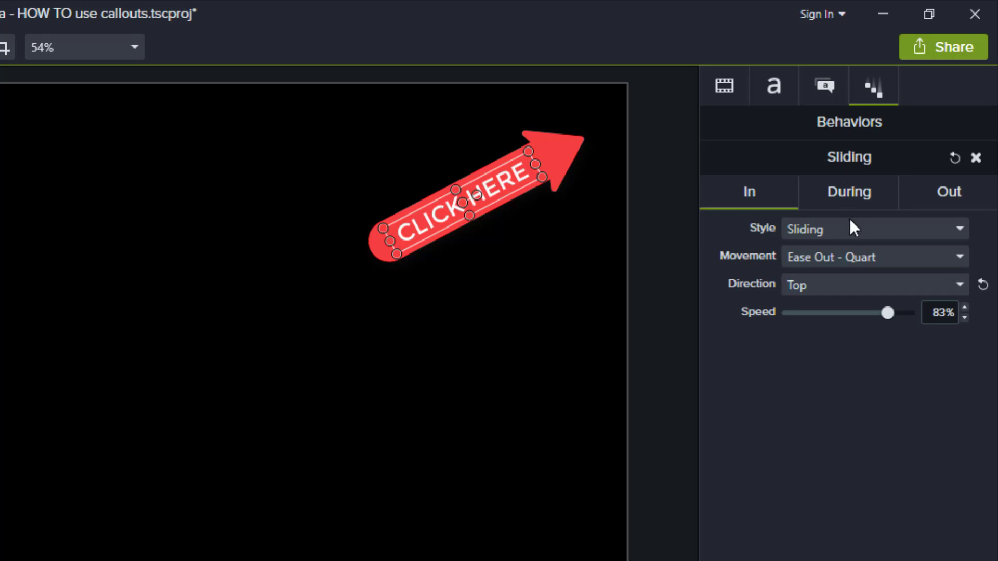
- Review the In style and movement options of the Sliding behavior and preview the arrow's entrance on the timeline
{"action": "left_click", "coordinate": [889, 226]}
{"action": "left_click", "coordinate": [717, 415]}
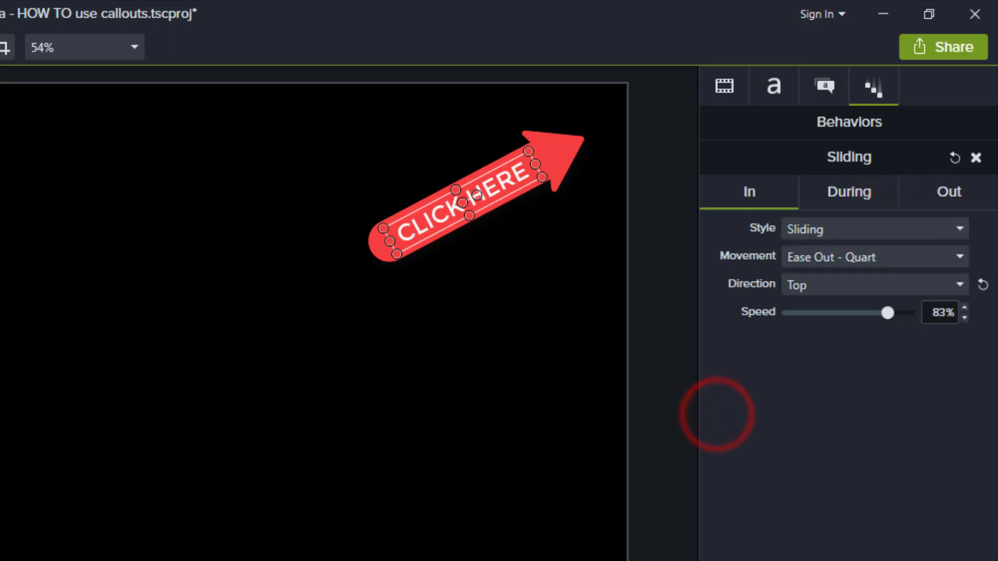
{"action": "left_click", "coordinate": [962, 257]}
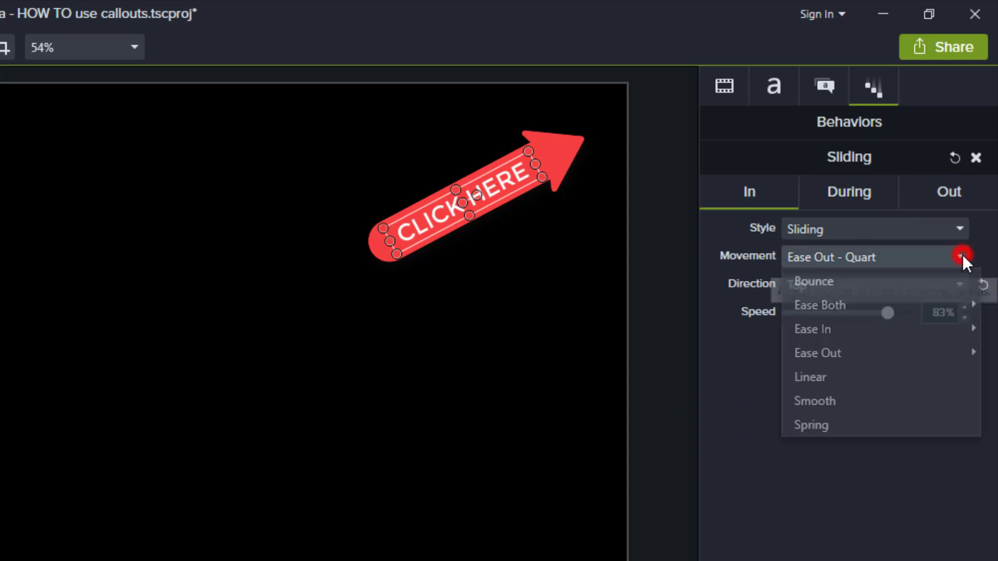
{"action": "left_click", "coordinate": [743, 436]}
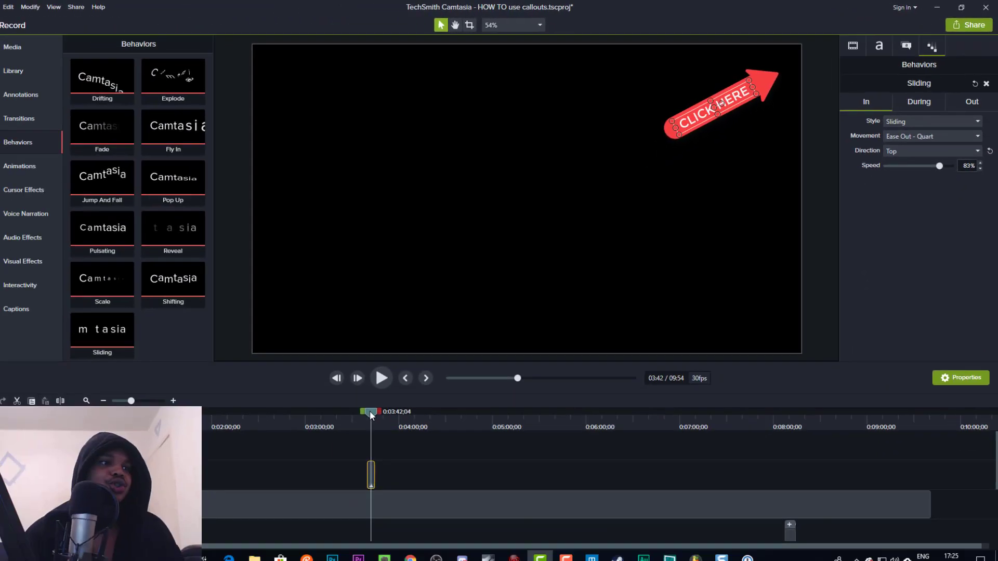
{"action": "left_click", "coordinate": [378, 405]}
{"action": "left_click_drag", "start_coordinate": [376, 407], "coordinate": [383, 404]}
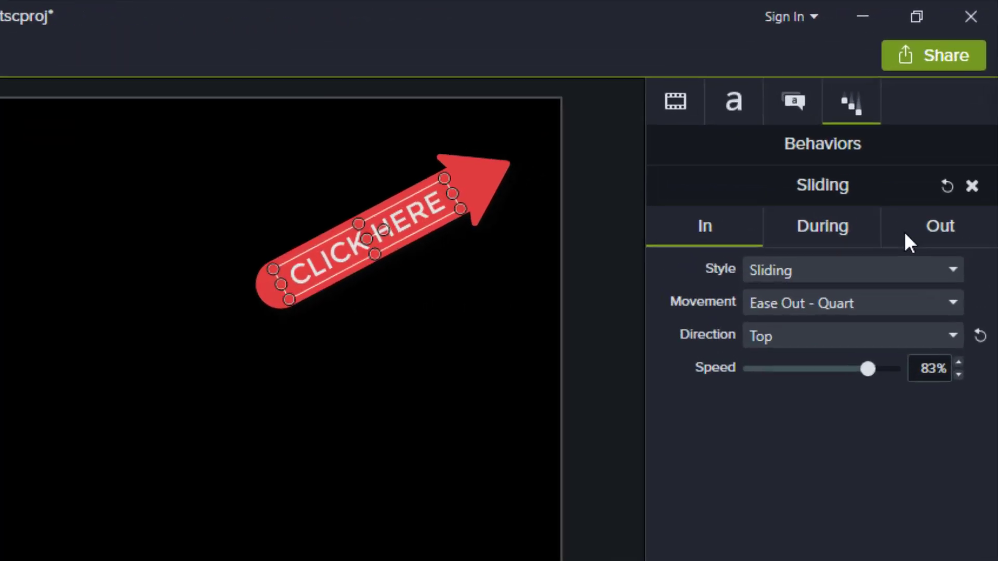
- Set the Sliding behavior's Out direction to Top and preview the arrow's exit on the timeline
{"action": "left_click", "coordinate": [957, 99]}
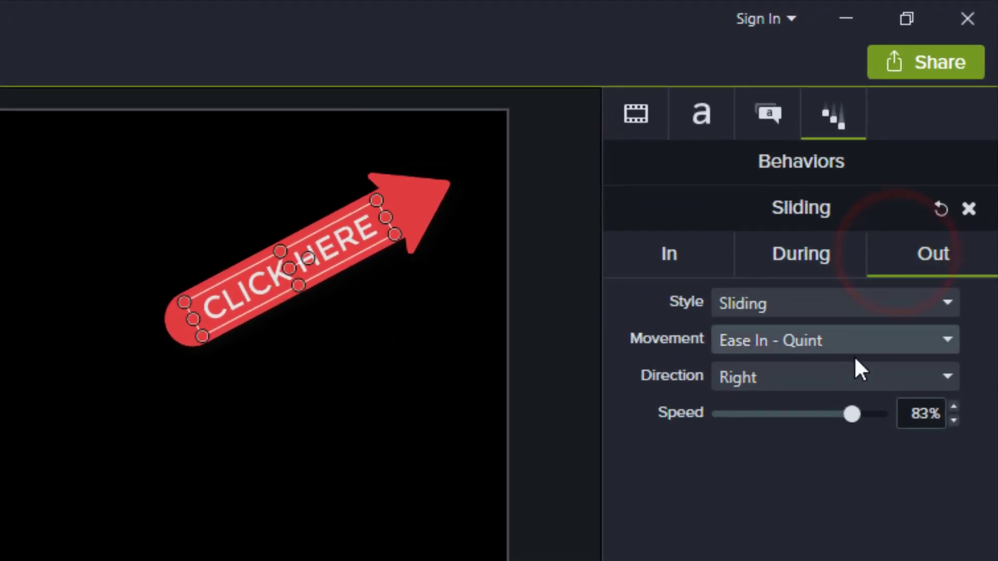
{"action": "left_click", "coordinate": [807, 385]}
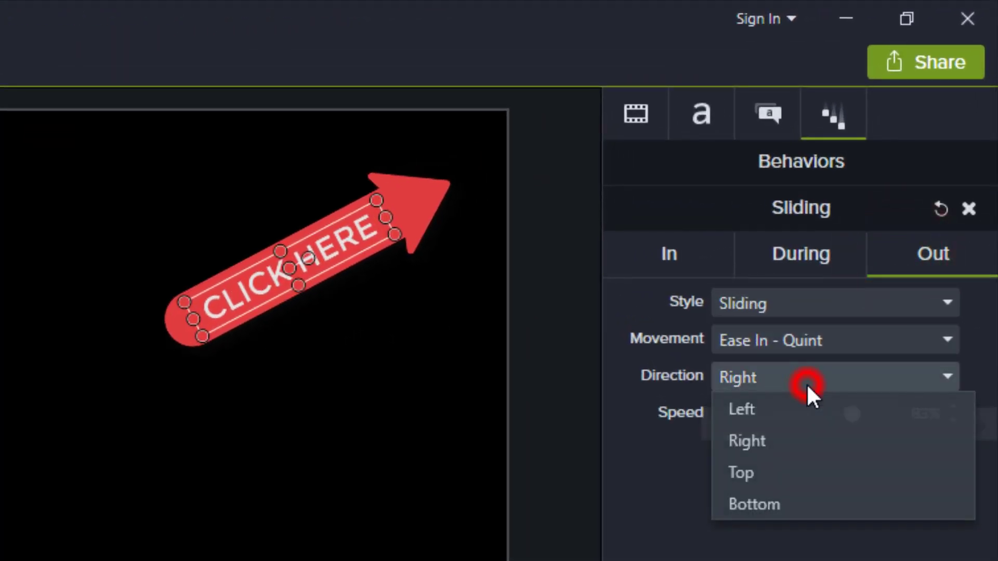
{"action": "left_click", "coordinate": [773, 474]}
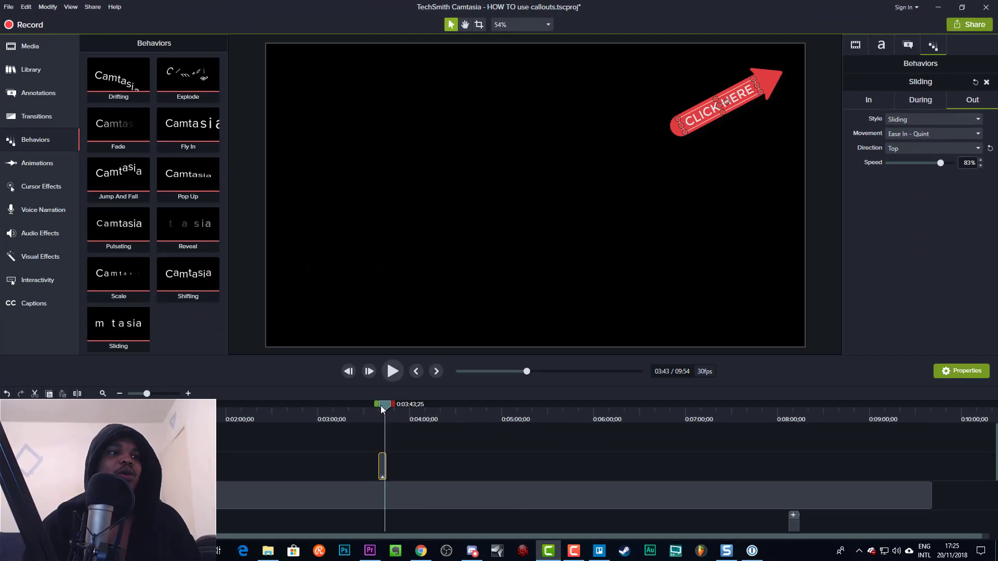
{"action": "mouse_move", "coordinate": [380, 407]}
{"action": "left_mouse_down"}
{"action": "mouse_move", "coordinate": [371, 408]}
{"action": "mouse_move", "coordinate": [389, 409]}
{"action": "left_mouse_up"}
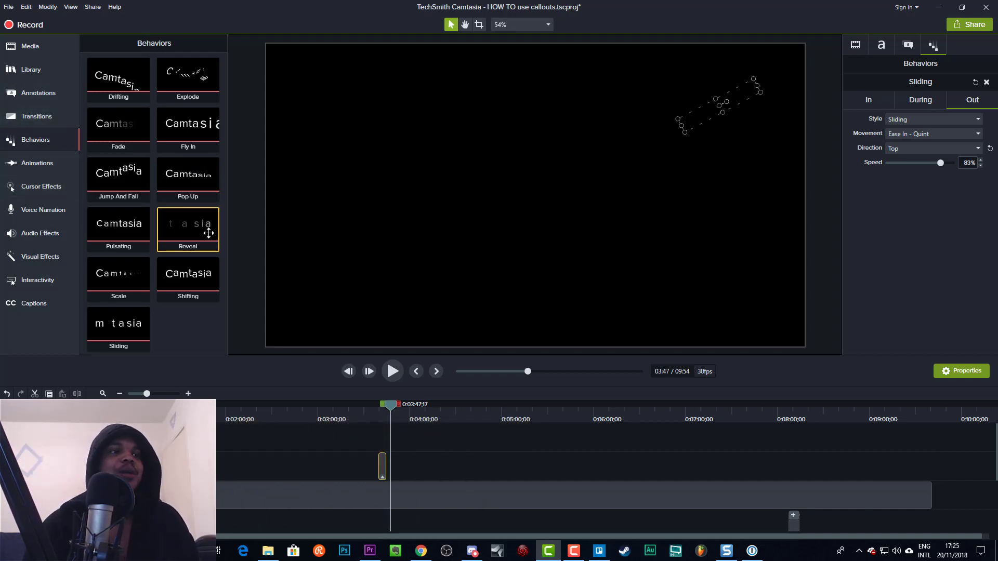
- Add the white Basic-style text rectangle callout to the canvas at about 4:39 on the timeline
{"action": "left_click", "coordinate": [470, 411]}
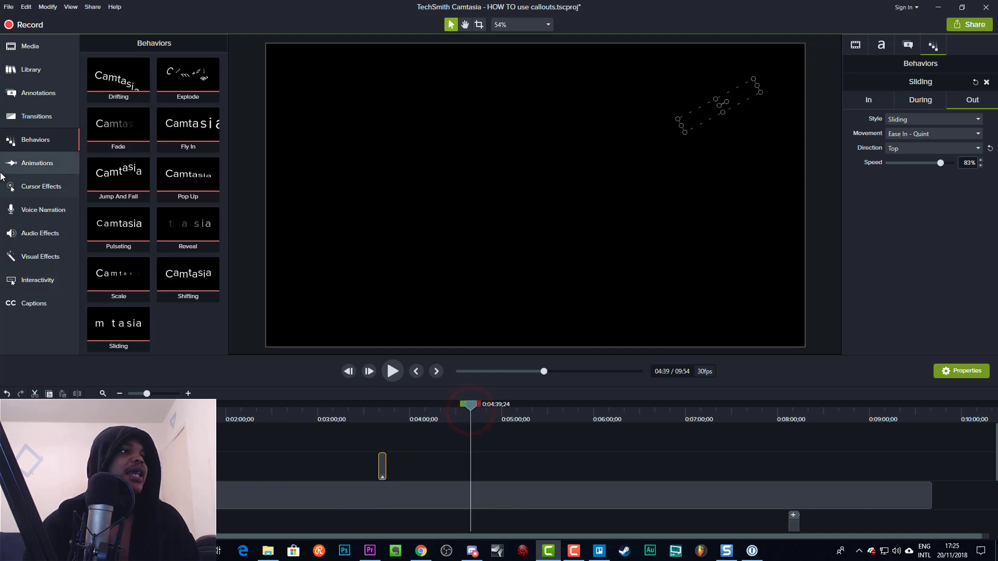
{"action": "left_click", "coordinate": [38, 98]}
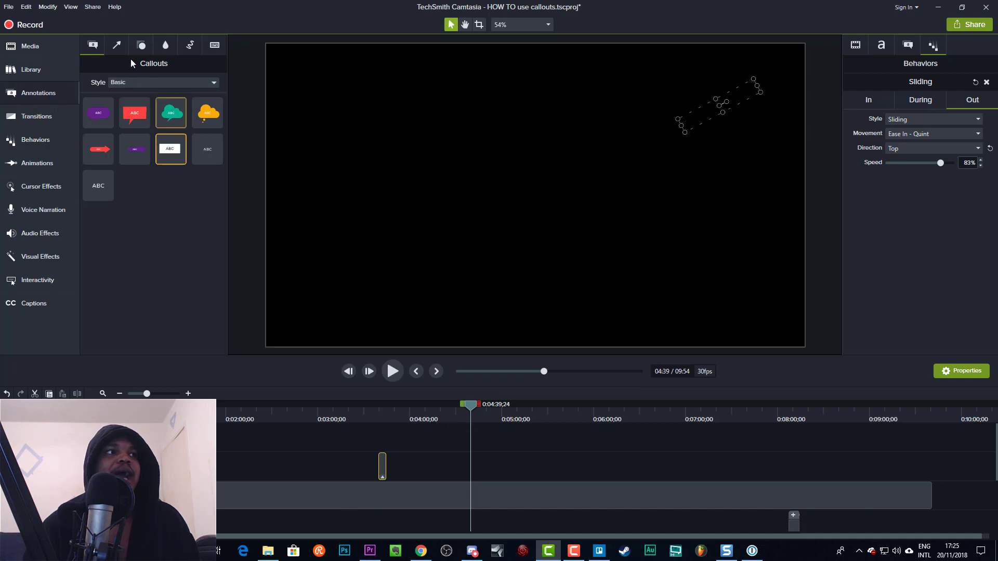
{"action": "left_click", "coordinate": [116, 45]}
{"action": "left_click", "coordinate": [93, 45]}
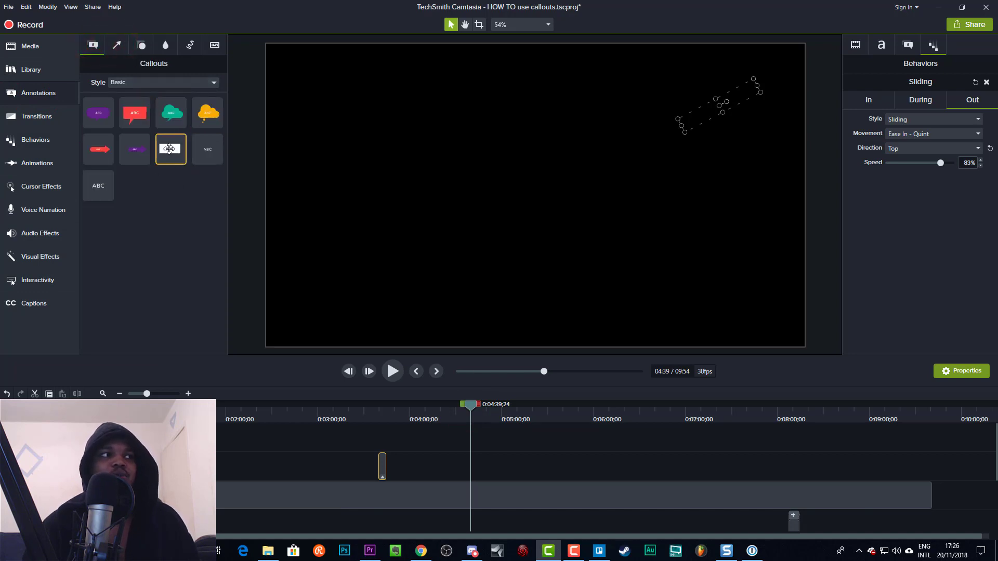
{"action": "left_click_drag", "start_coordinate": [169, 152], "coordinate": [744, 196]}
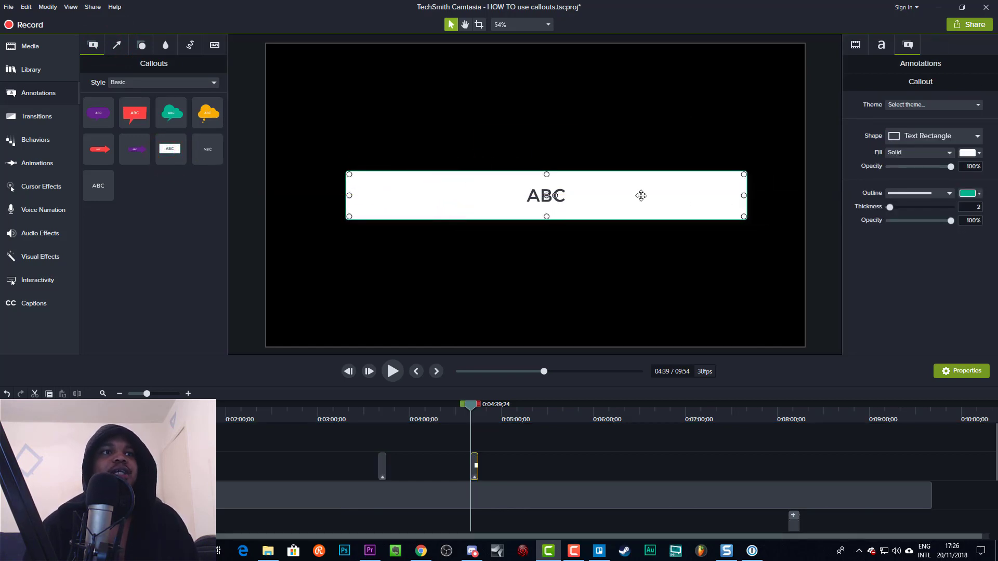
- Replace the white callout's placeholder text with GROWONYOUTUBE.COM/20KSEO
{"action": "double_click", "coordinate": [532, 194]}
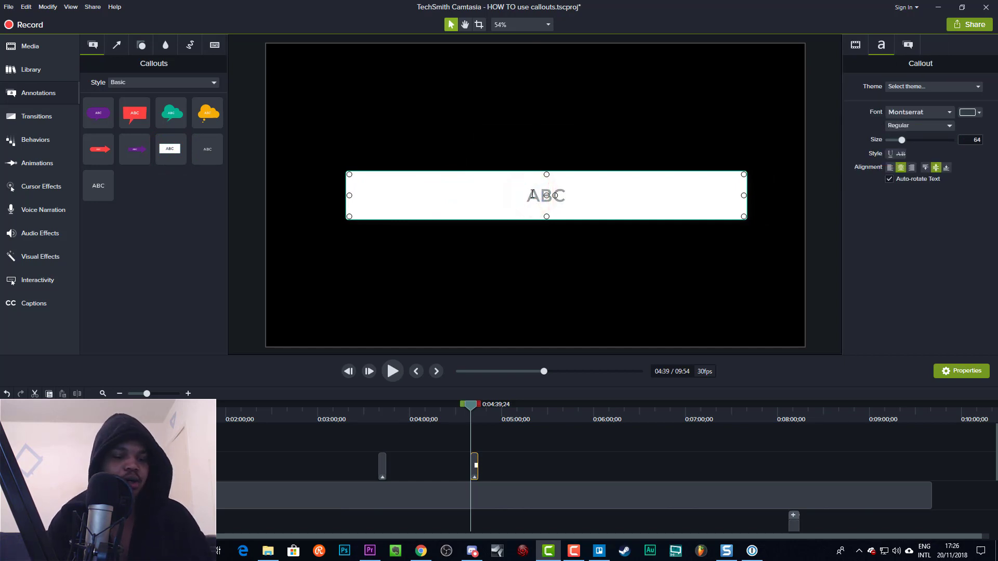
{"action": "type", "text": "GROWON"}
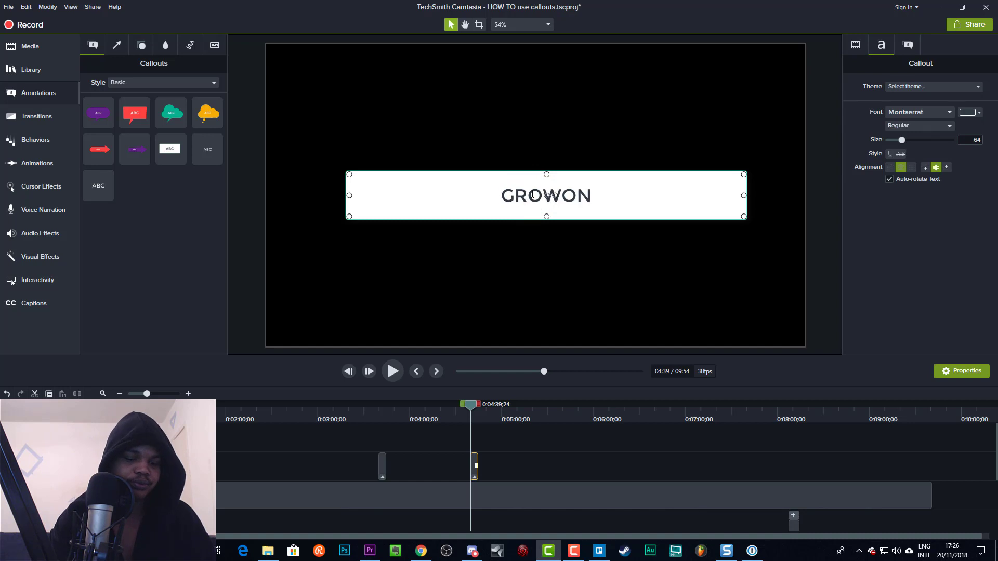
{"action": "type", "text": "YOUTUBE.COM/"}
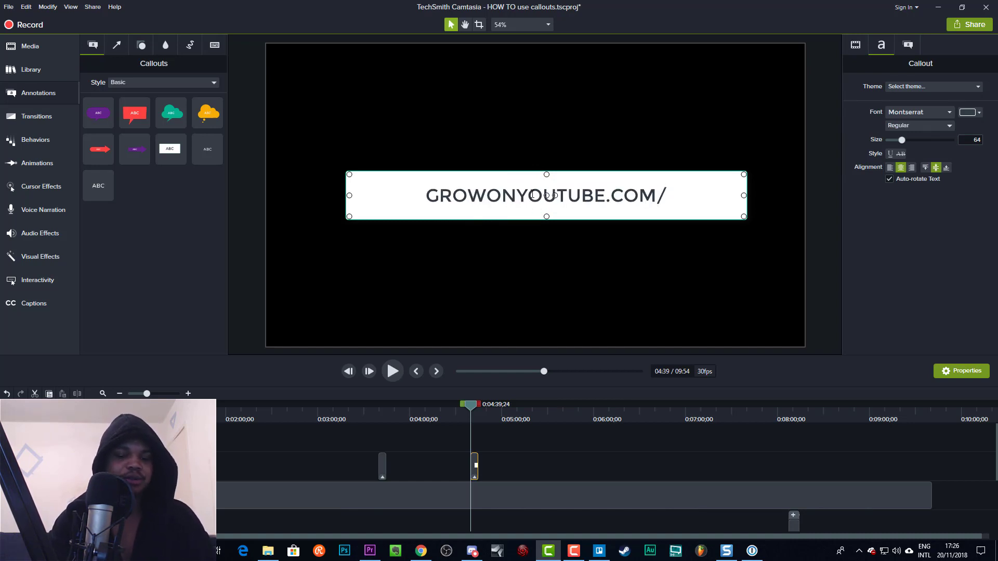
{"action": "type", "text": "20KSE"}
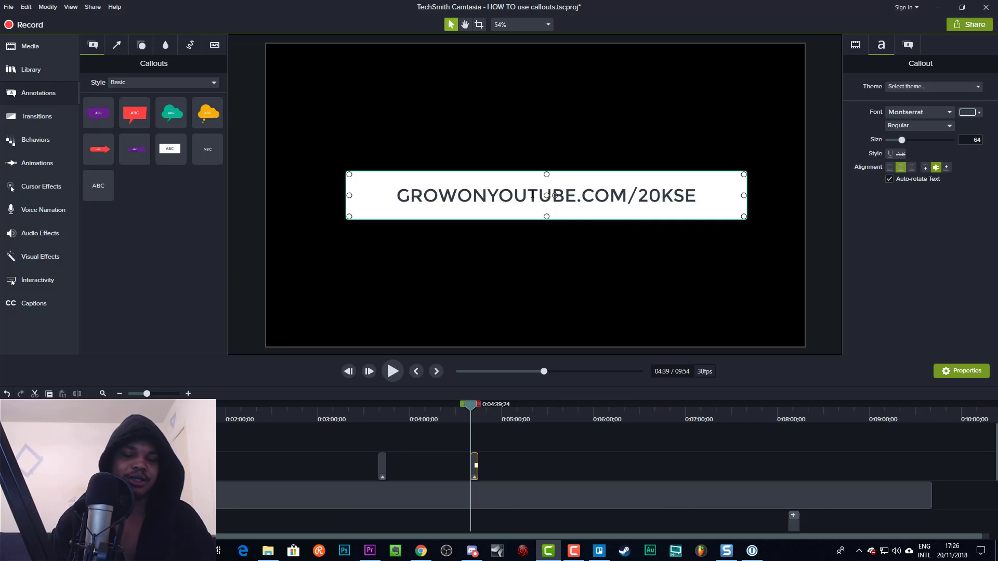
{"action": "type", "text": "0"}
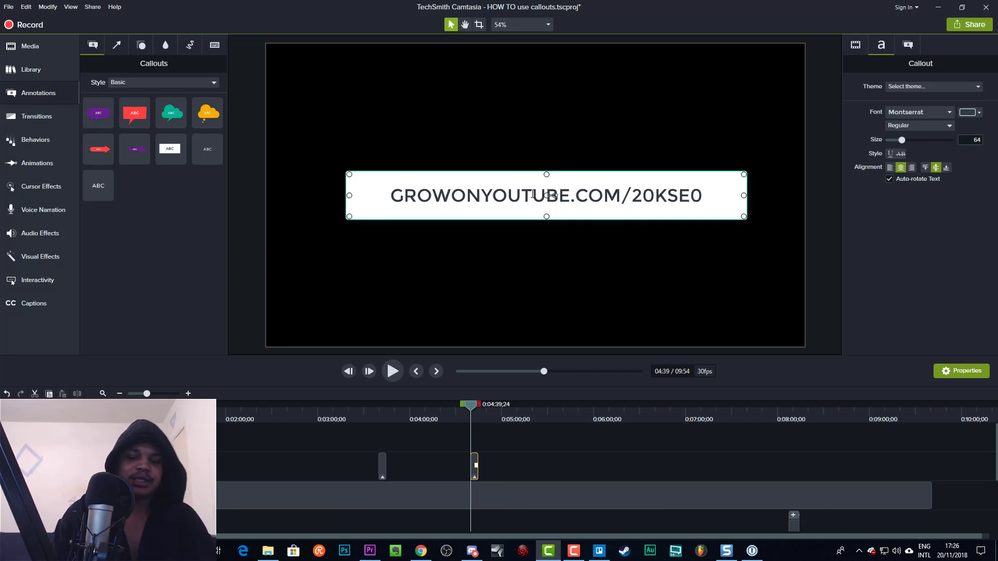
{"action": "key", "text": "BackSpace"}
{"action": "type", "text": "O"}
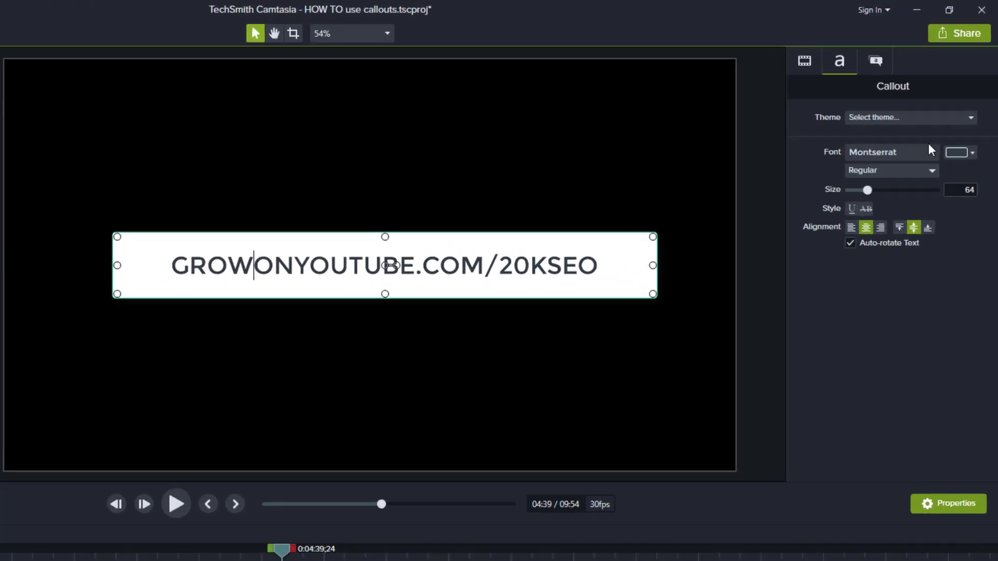
- Change the callout text's font to Bebas and increase its size to 115
{"action": "left_click", "coordinate": [950, 112]}
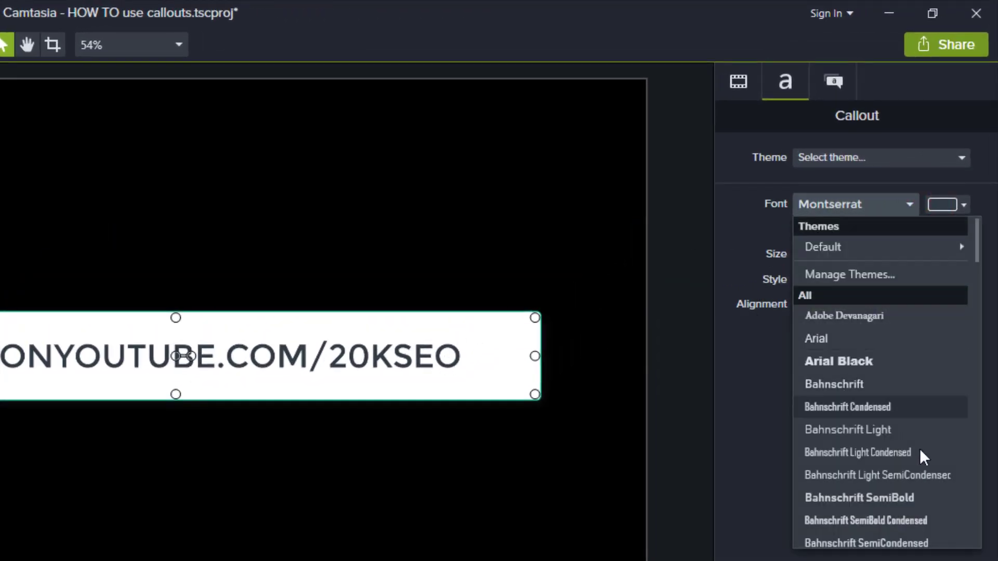
{"action": "scroll", "coordinate": [861, 481], "scroll_direction": "down", "scroll_amount": 2}
{"action": "left_click", "coordinate": [859, 475]}
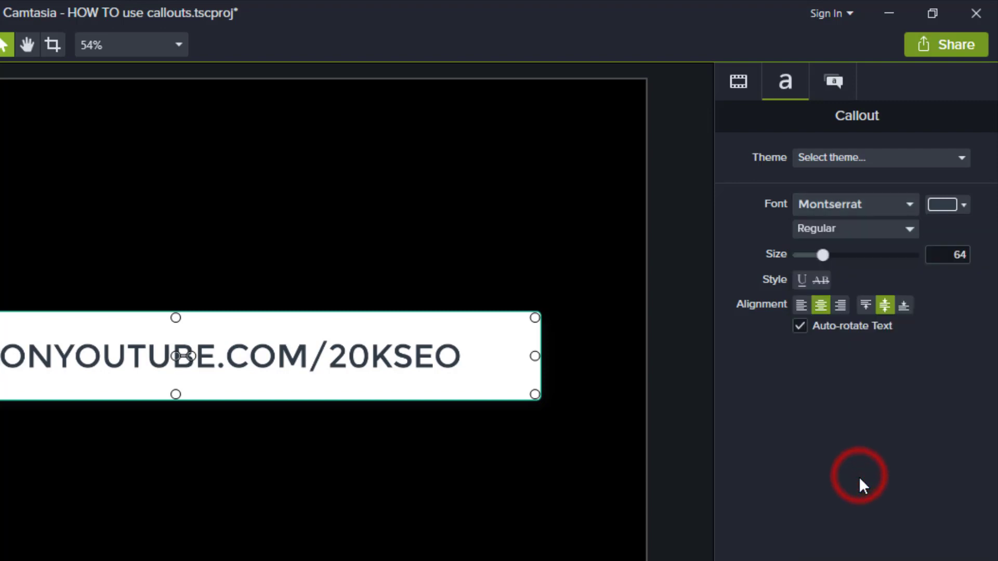
{"action": "left_click", "coordinate": [444, 359]}
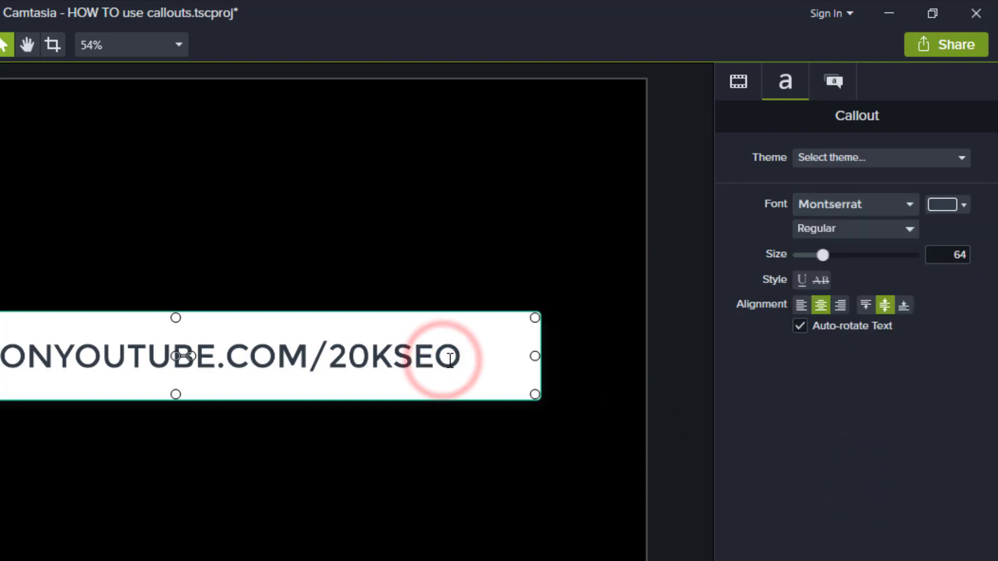
{"action": "left_click", "coordinate": [912, 202]}
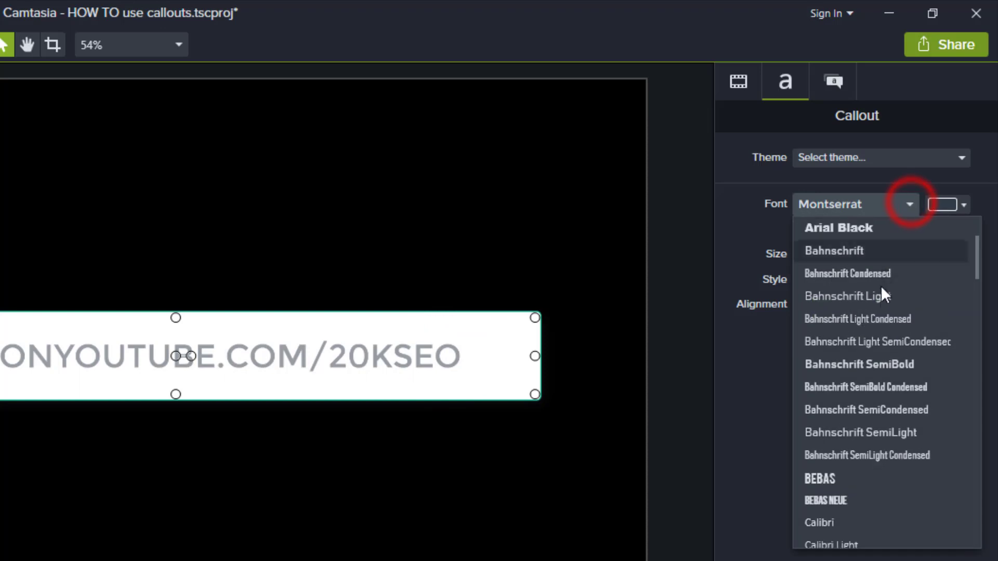
{"action": "left_click", "coordinate": [848, 478]}
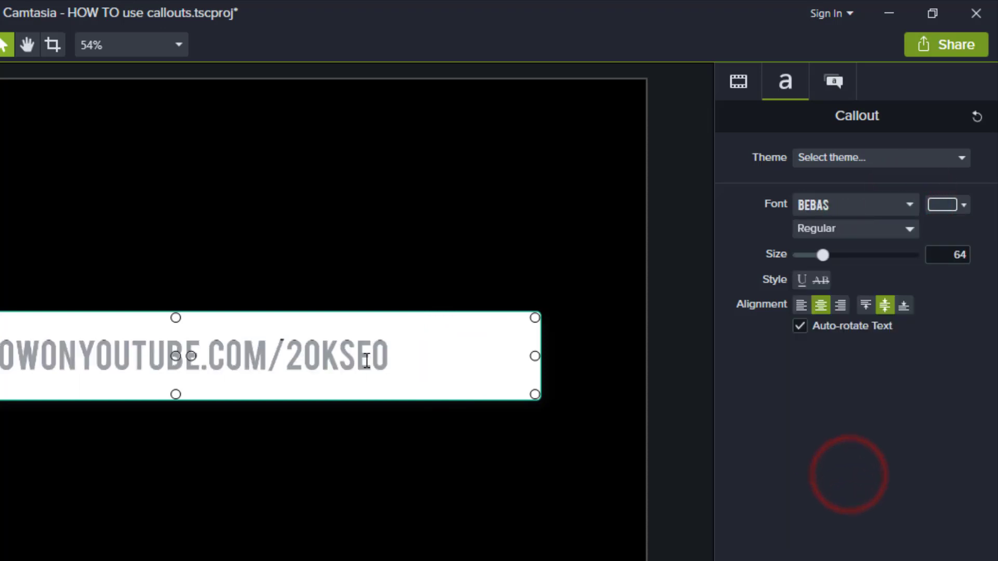
{"action": "left_click_drag", "start_coordinate": [823, 254], "coordinate": [849, 258]}
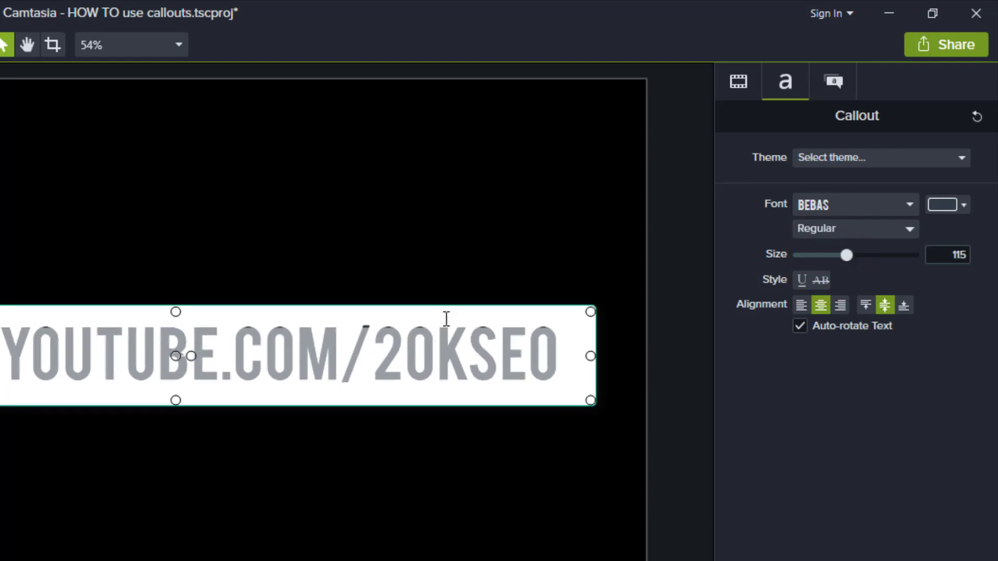
- Select the whole callout text and set its font color to white (#FFFFFF)
{"action": "left_click", "coordinate": [435, 341]}
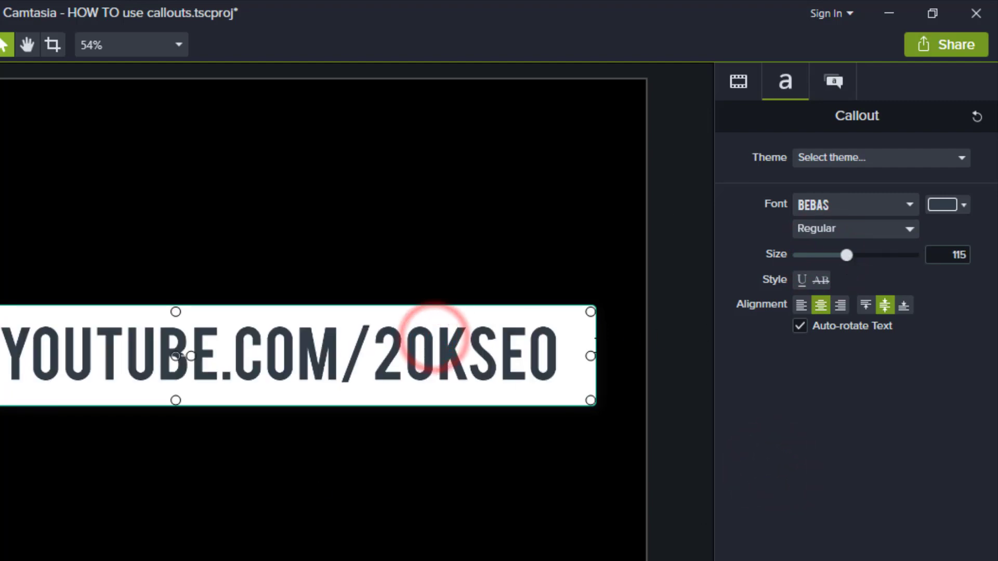
{"action": "key", "text": "Escape"}
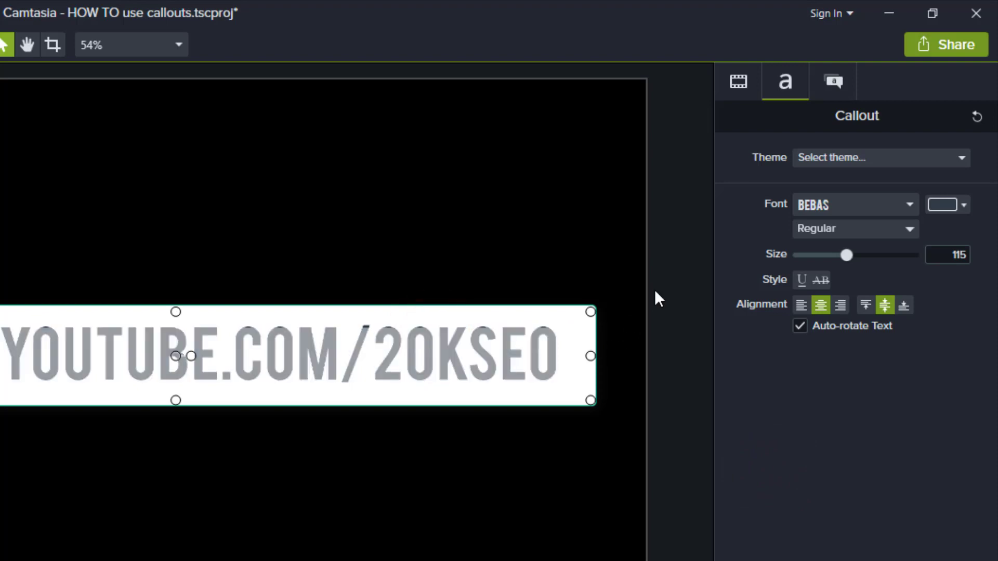
{"action": "left_click", "coordinate": [965, 208]}
{"action": "left_click_drag", "start_coordinate": [829, 323], "coordinate": [712, 245]}
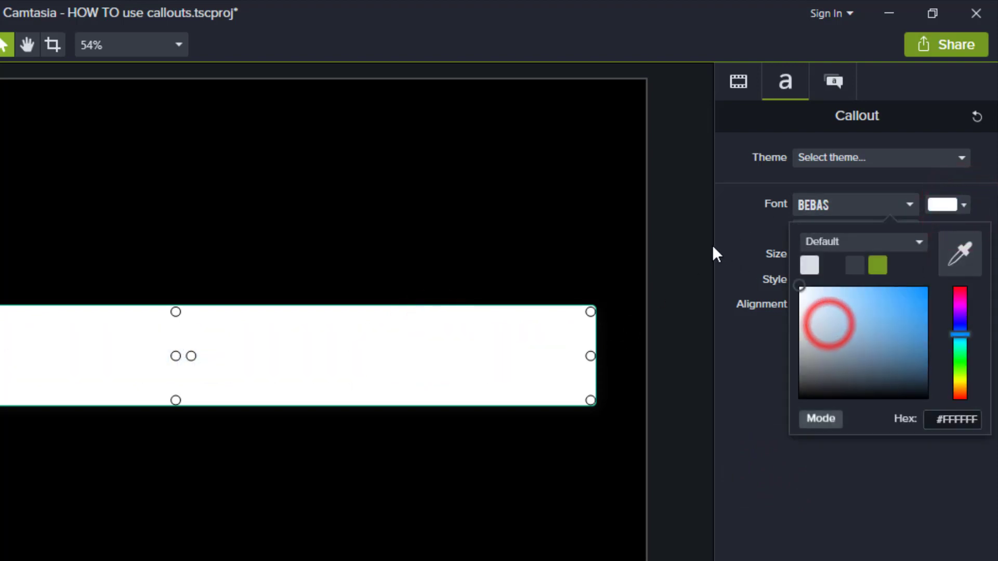
{"action": "left_click", "coordinate": [931, 472]}
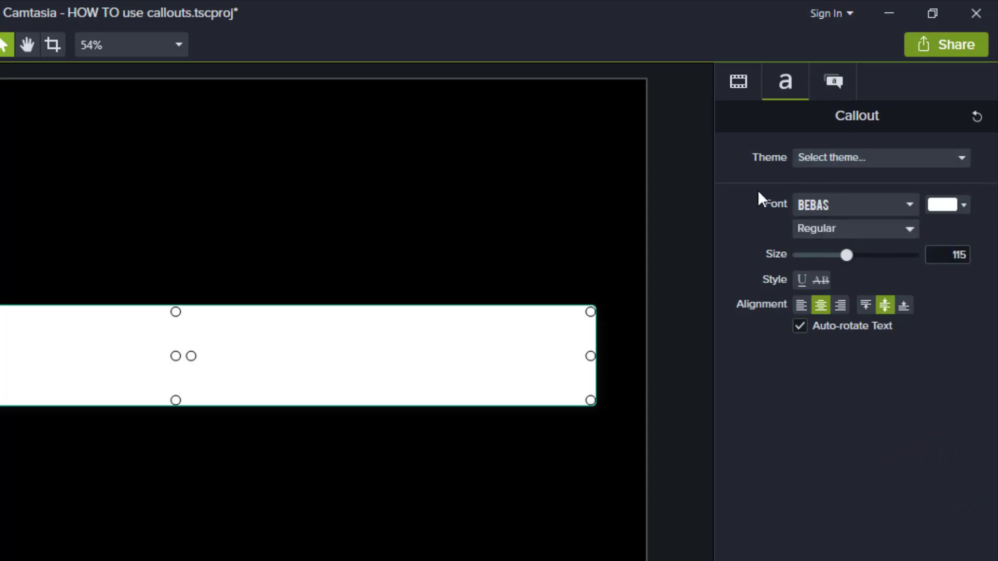
- Set the text rectangle callout's solid fill color to red (#FF0000)
{"action": "left_click", "coordinate": [831, 79]}
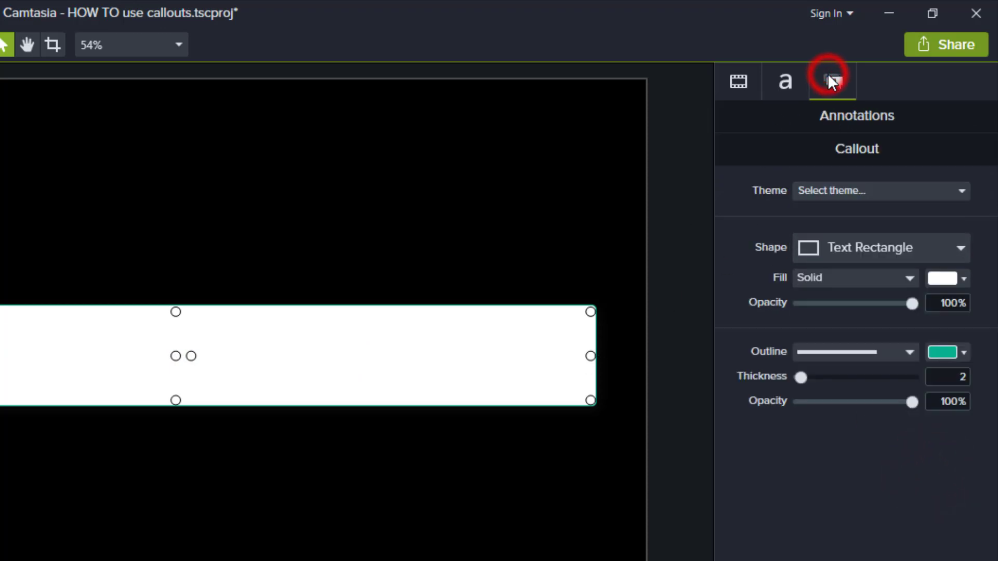
{"action": "left_click", "coordinate": [961, 279]}
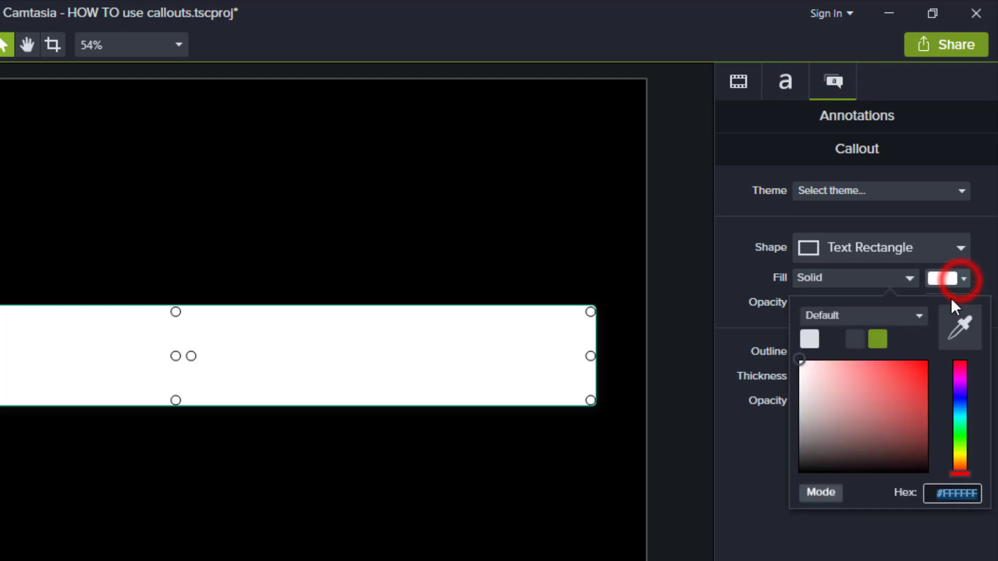
{"action": "left_click_drag", "start_coordinate": [899, 399], "coordinate": [955, 303]}
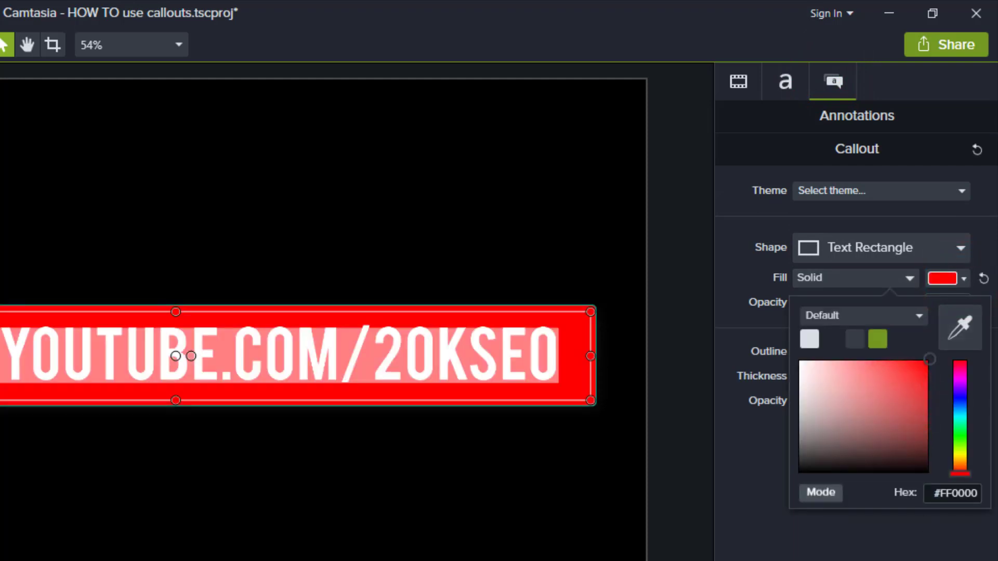
{"action": "left_click", "coordinate": [913, 560]}
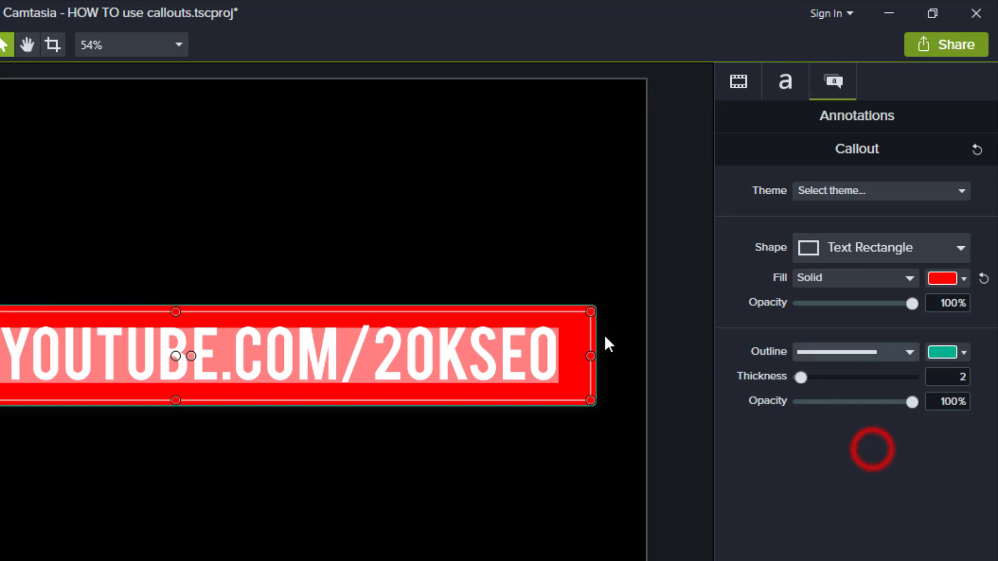
- Set the red callout's outline color to white
{"action": "left_click", "coordinate": [960, 352]}
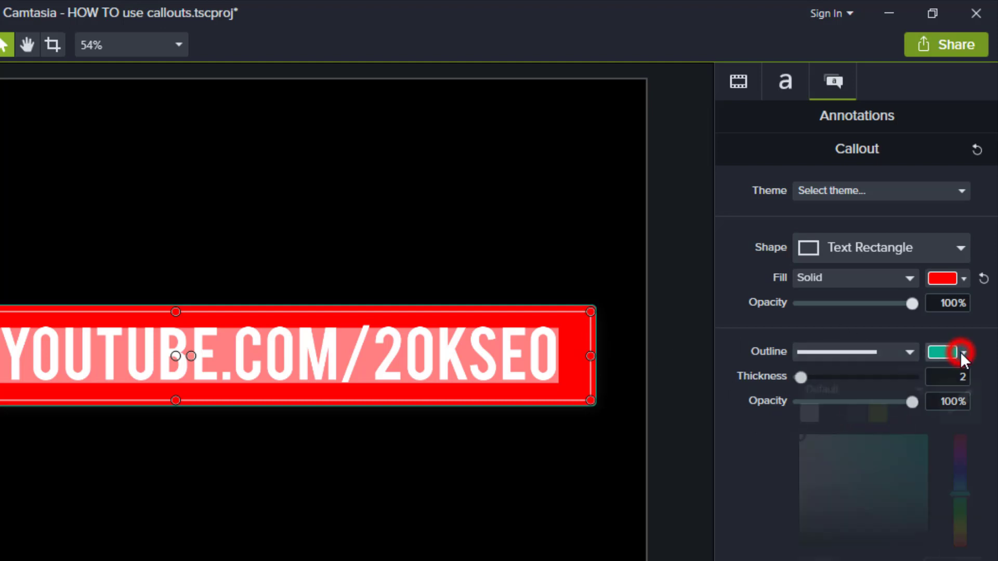
{"action": "left_click_drag", "start_coordinate": [849, 466], "coordinate": [731, 411]}
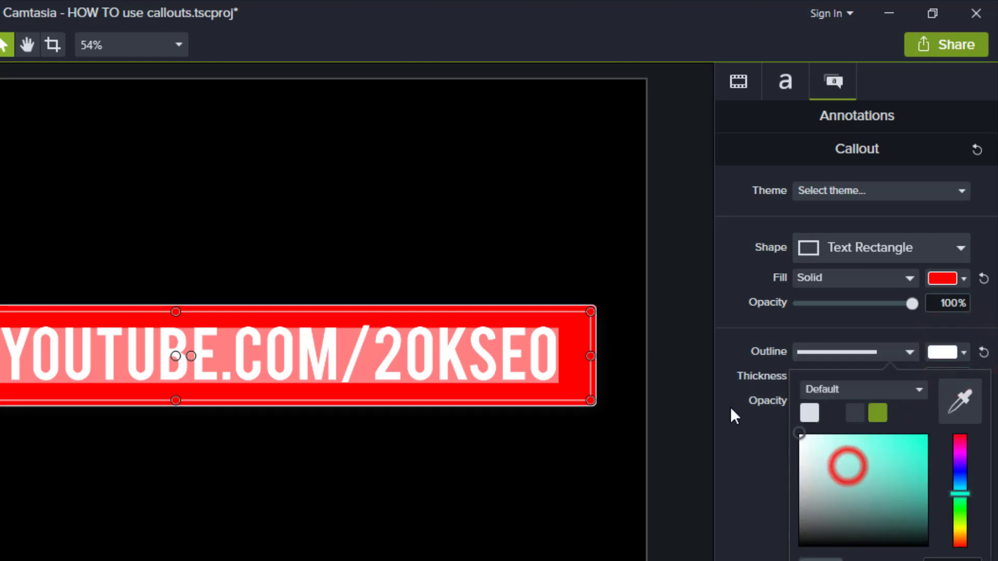
{"action": "left_click", "coordinate": [763, 457]}
{"action": "left_click", "coordinate": [417, 355]}
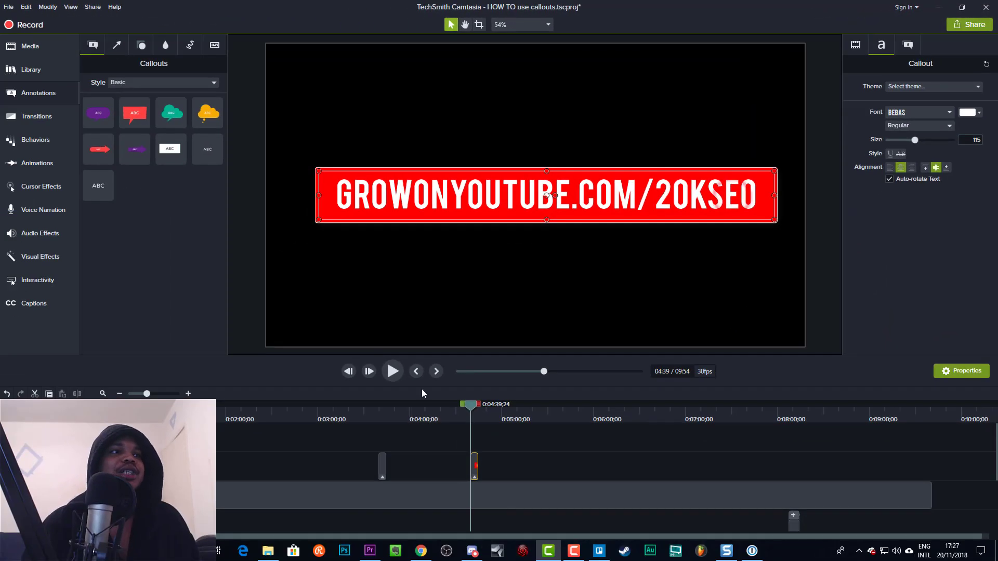
- Apply the Pop Up behavior to the red web-address callout
{"action": "mouse_move", "coordinate": [469, 404]}
{"action": "left_mouse_down"}
{"action": "mouse_move", "coordinate": [479, 405]}
{"action": "mouse_move", "coordinate": [464, 406]}
{"action": "mouse_move", "coordinate": [472, 411]}
{"action": "left_mouse_up"}
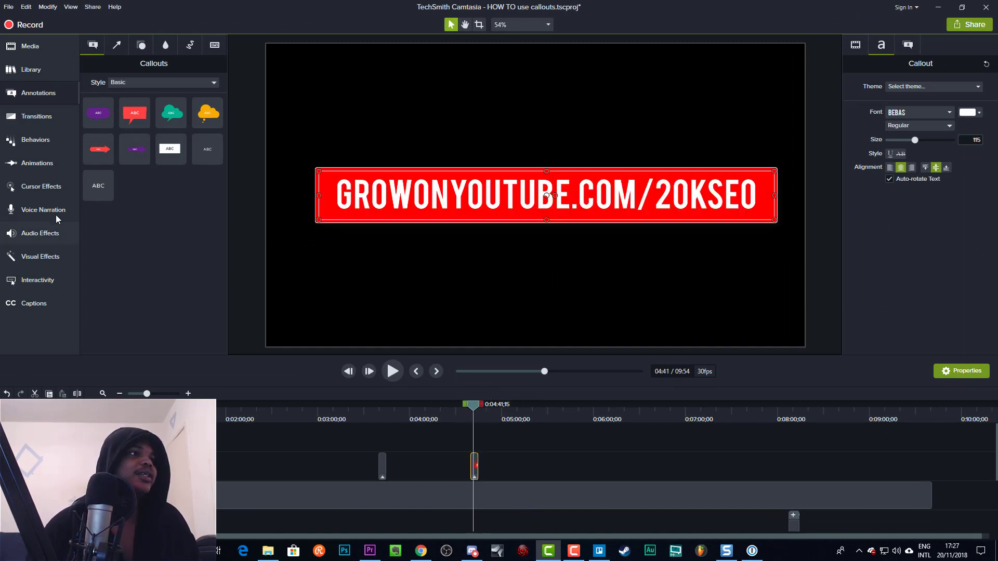
{"action": "left_click", "coordinate": [24, 138]}
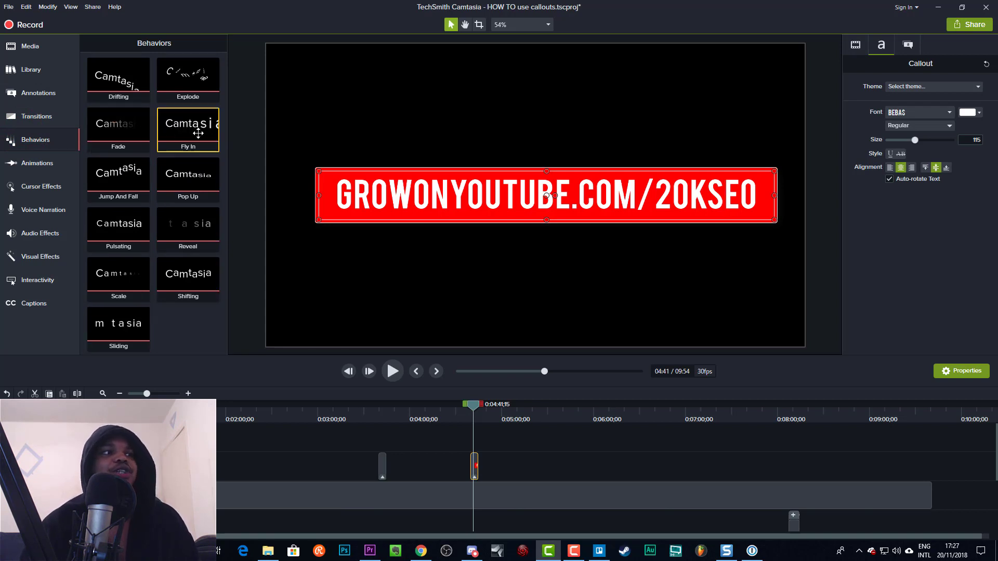
{"action": "left_click_drag", "start_coordinate": [189, 127], "coordinate": [478, 195]}
{"action": "left_click_drag", "start_coordinate": [395, 169], "coordinate": [192, 132]}
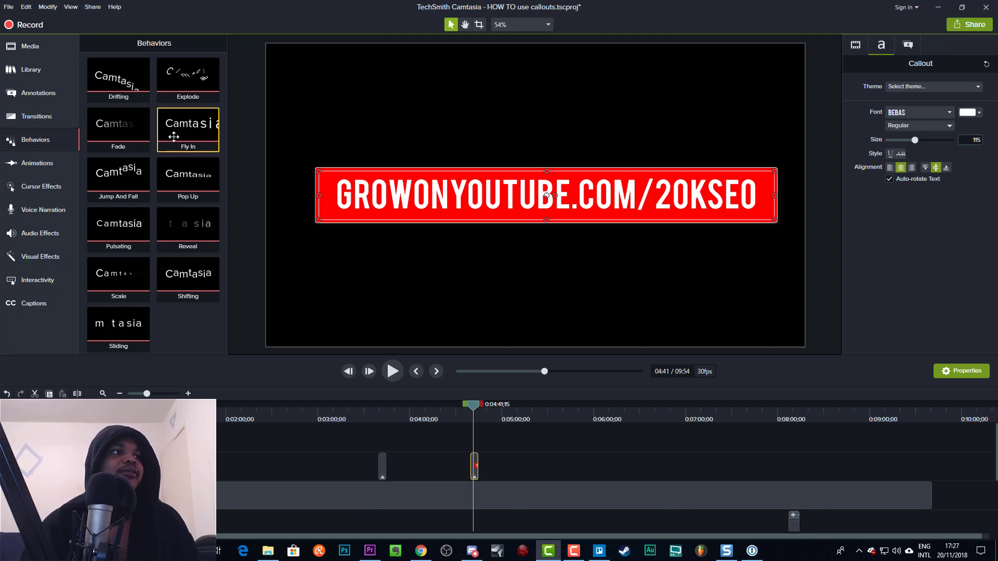
{"action": "left_click_drag", "start_coordinate": [182, 183], "coordinate": [475, 210]}
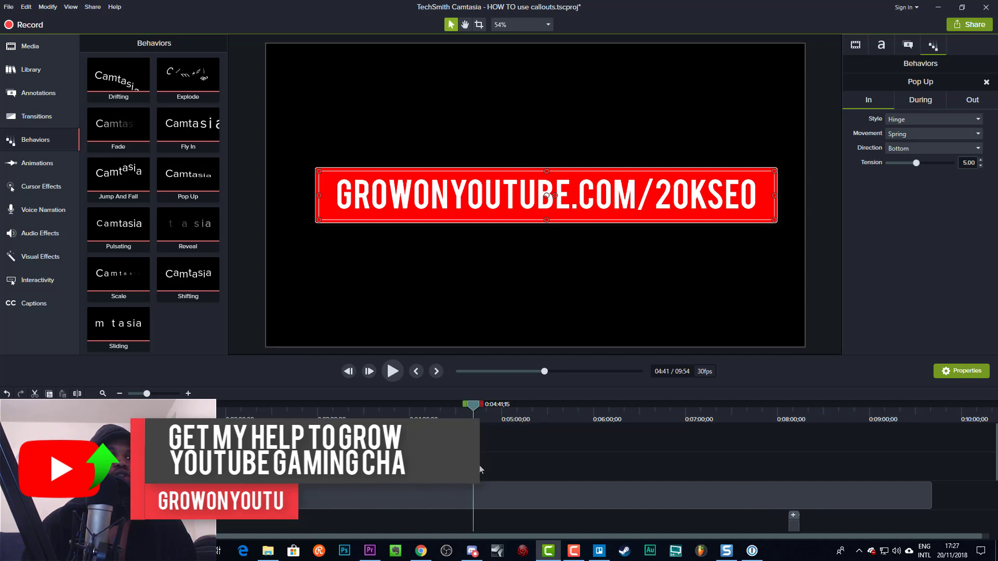
- Preview the callout's Pop Up animation on the timeline and reselect the callout to view its behavior settings
{"action": "left_click", "coordinate": [482, 461]}
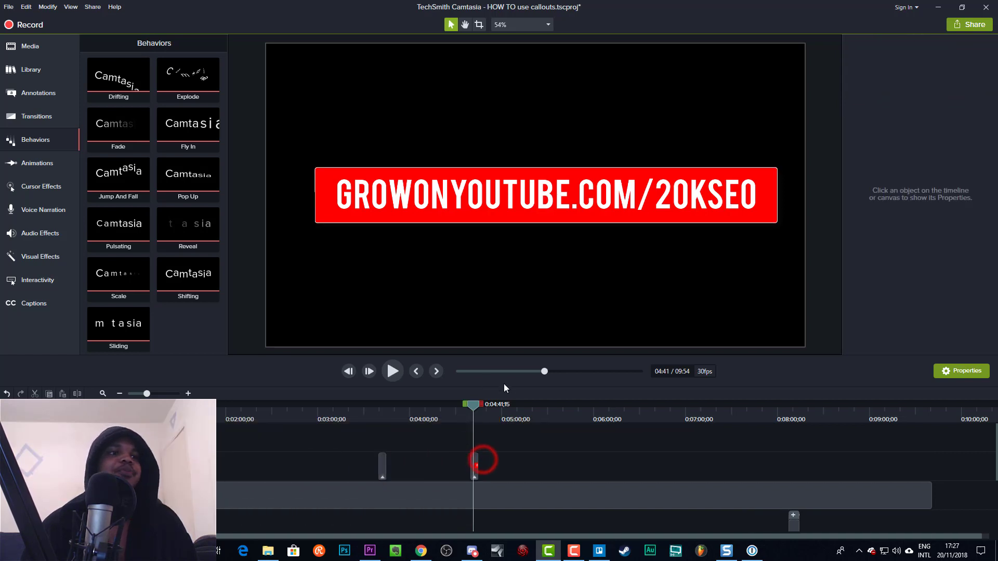
{"action": "left_click_drag", "start_coordinate": [473, 405], "coordinate": [469, 408]}
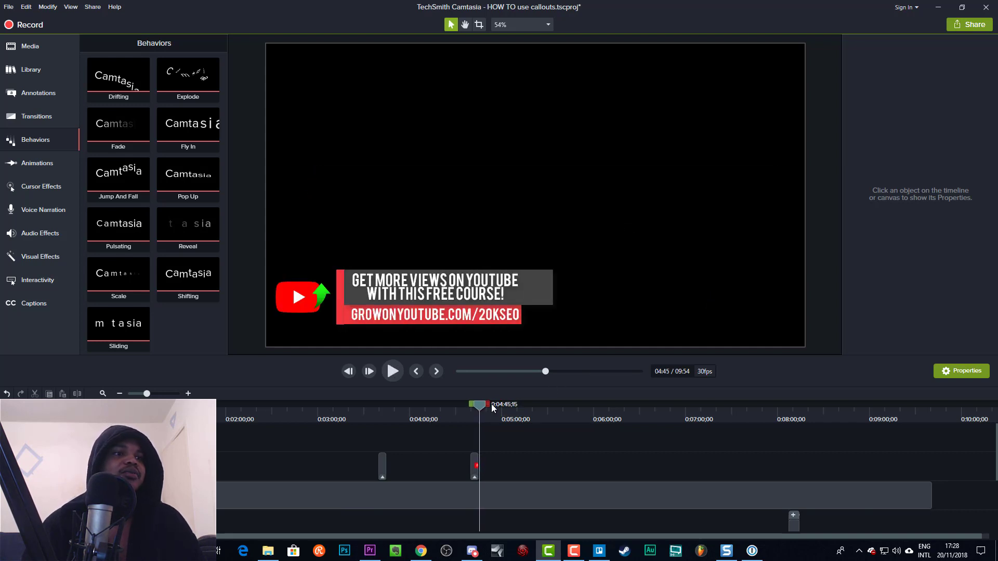
{"action": "left_click_drag", "start_coordinate": [483, 409], "coordinate": [475, 408]}
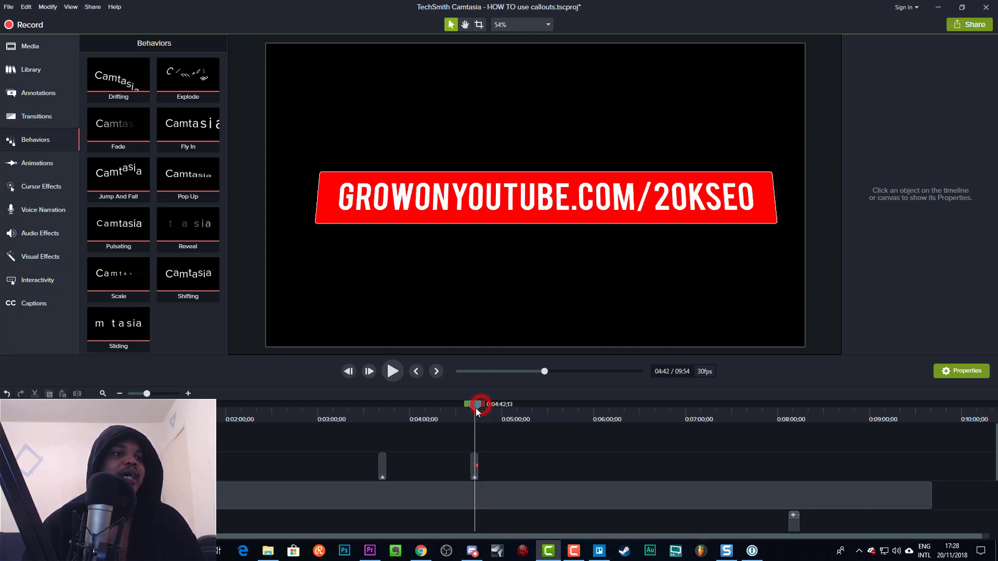
{"action": "left_click", "coordinate": [606, 217]}
{"action": "left_click_drag", "start_coordinate": [606, 217], "coordinate": [605, 218]}
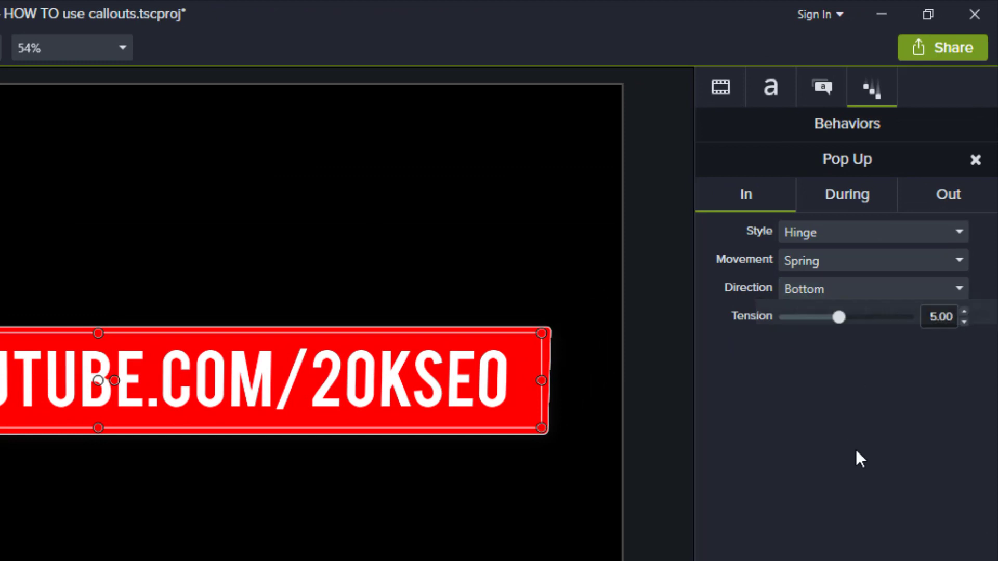
- Review the Pop Up behavior's entrance direction options, its Out settings and its During settings
{"action": "left_click", "coordinate": [957, 289]}
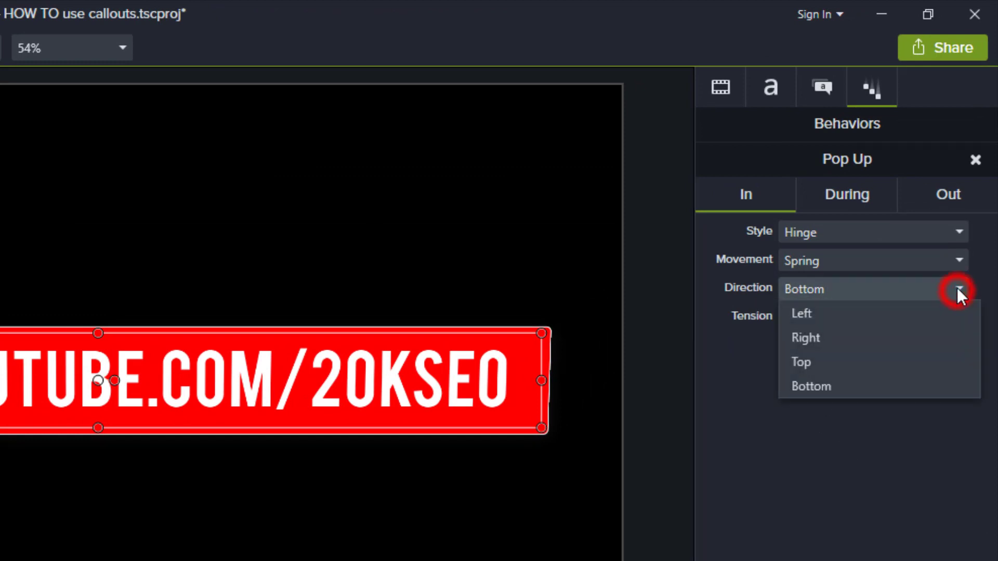
{"action": "left_click", "coordinate": [804, 516]}
{"action": "left_click", "coordinate": [944, 196]}
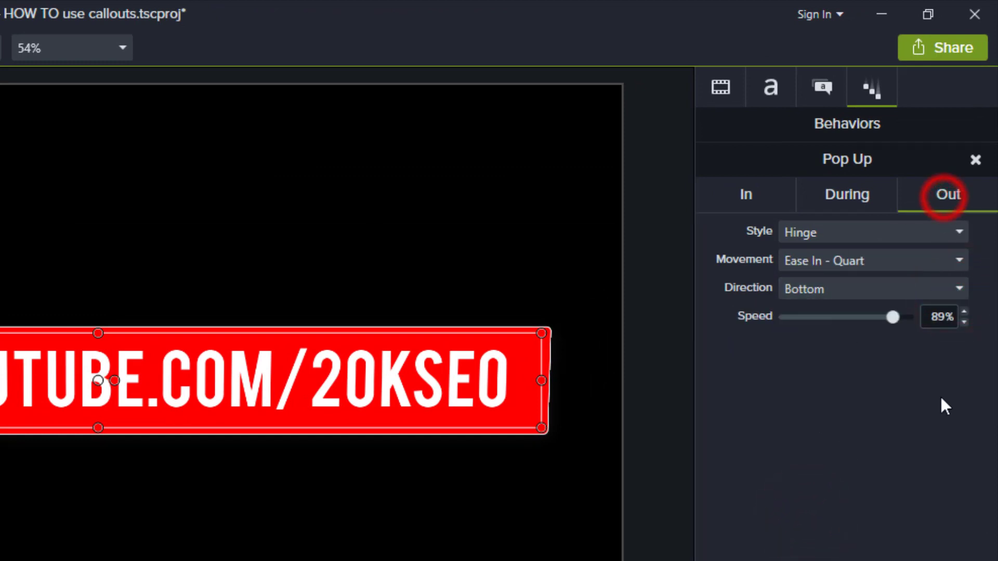
{"action": "left_click", "coordinate": [827, 194]}
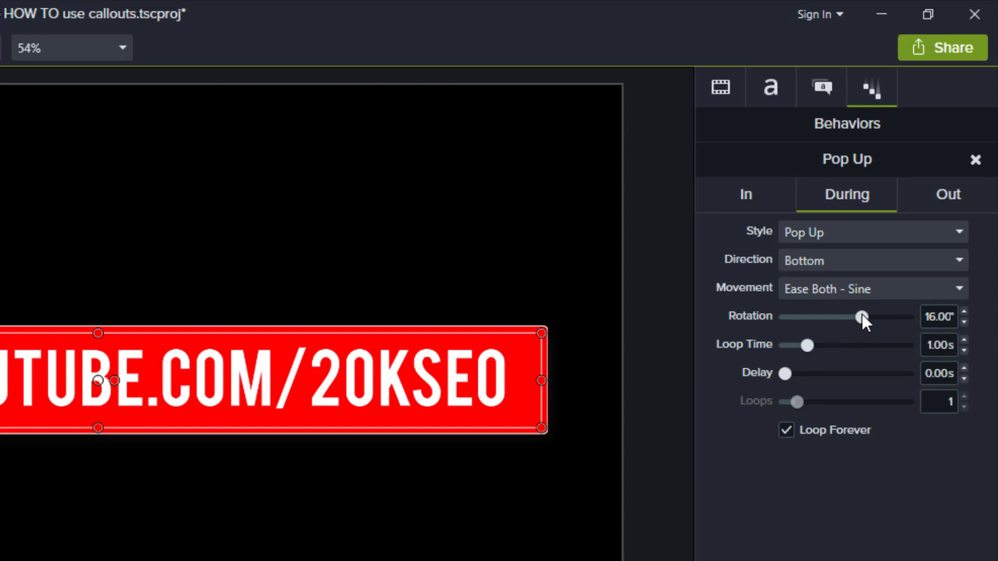
- Try During rotation values of -40°, 23° and 0° for the callout's Pop Up behavior
{"action": "left_click_drag", "start_coordinate": [862, 317], "coordinate": [806, 326]}
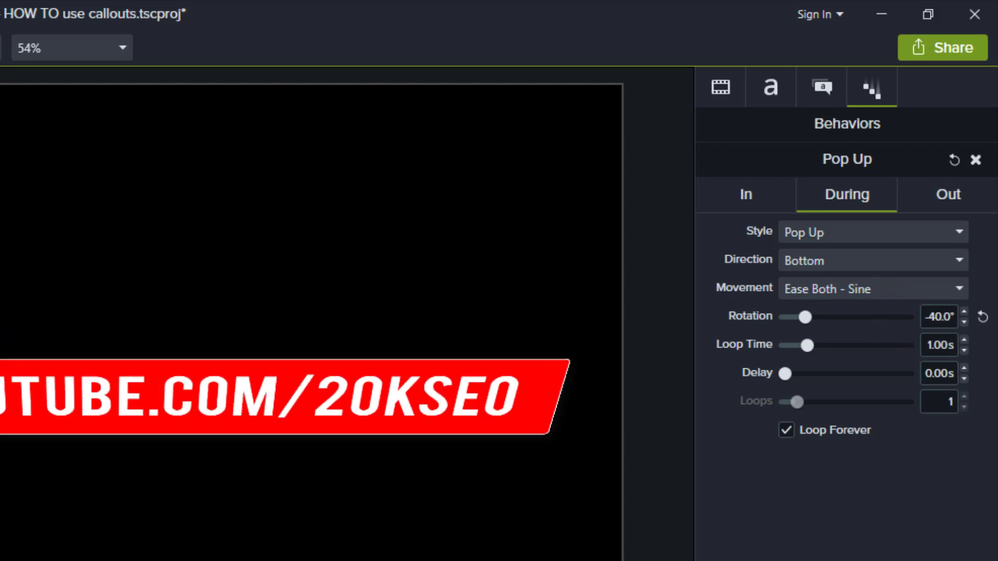
{"action": "left_click_drag", "start_coordinate": [798, 323], "coordinate": [868, 324]}
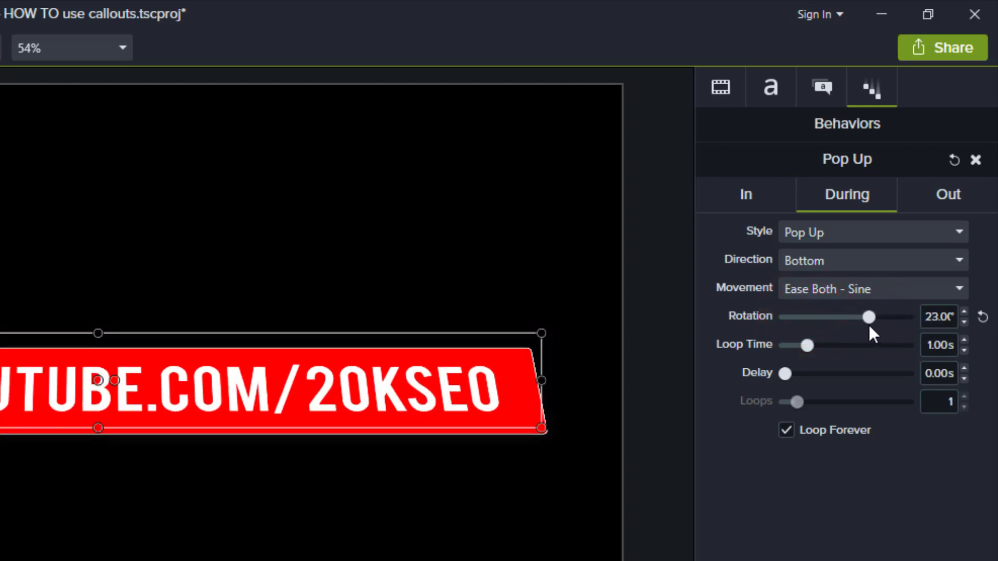
{"action": "left_click", "coordinate": [926, 325]}
{"action": "key", "text": "Return"}
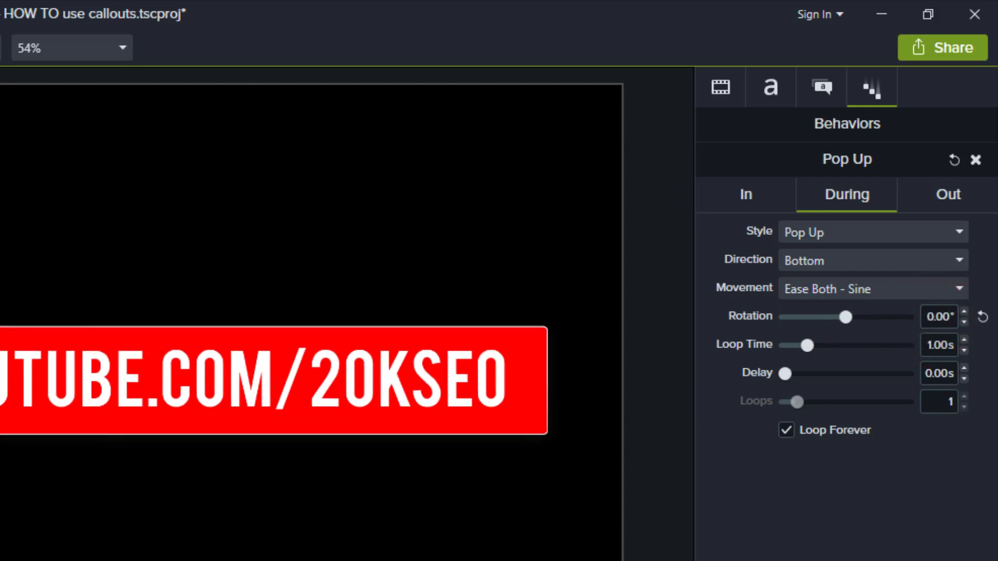
- Set the Pop Up behavior's During rotation to 5° and its loop time to 5 seconds
{"action": "left_click", "coordinate": [942, 316]}
{"action": "type", "text": "5"}
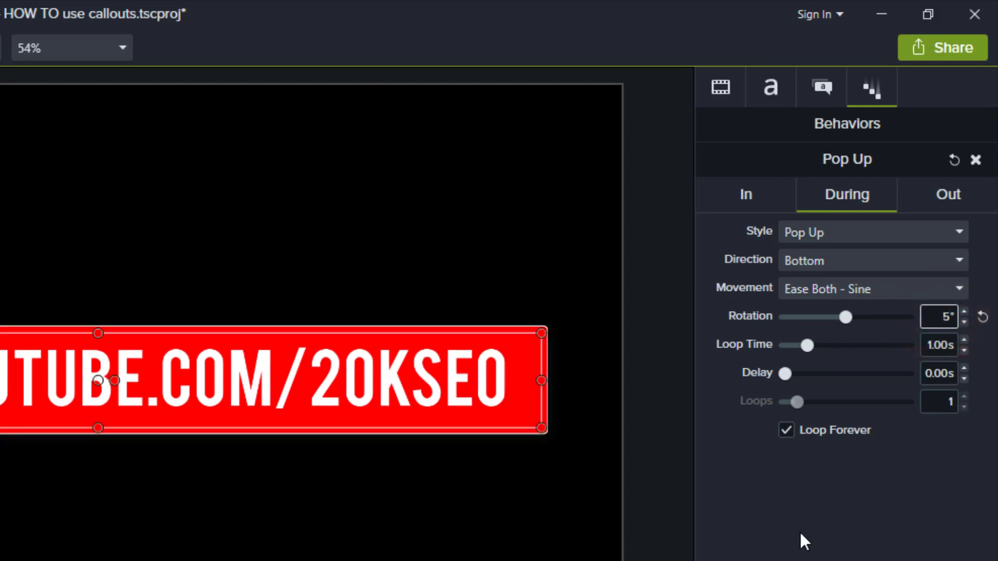
{"action": "left_click", "coordinate": [824, 528]}
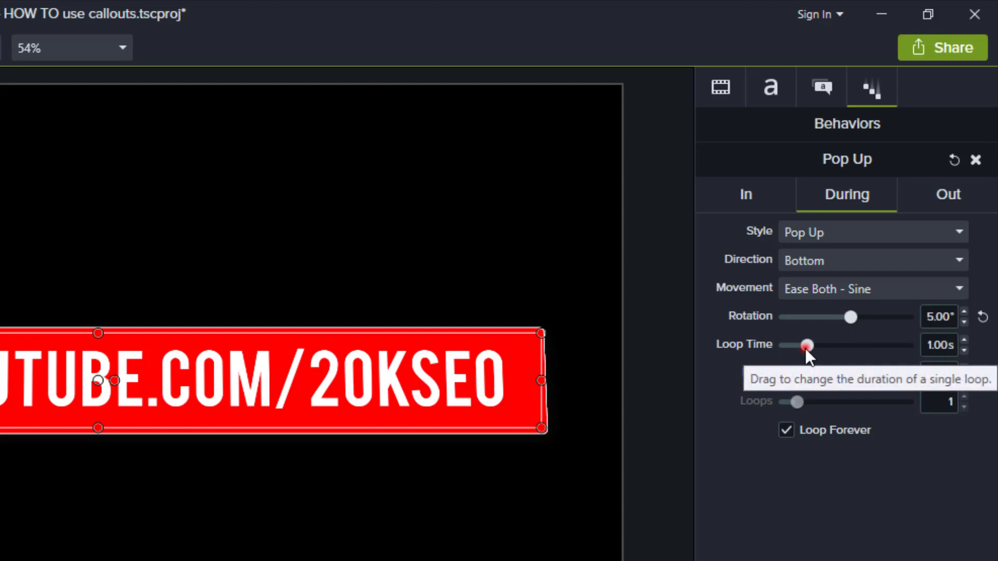
{"action": "left_click_drag", "start_coordinate": [806, 348], "coordinate": [912, 354]}
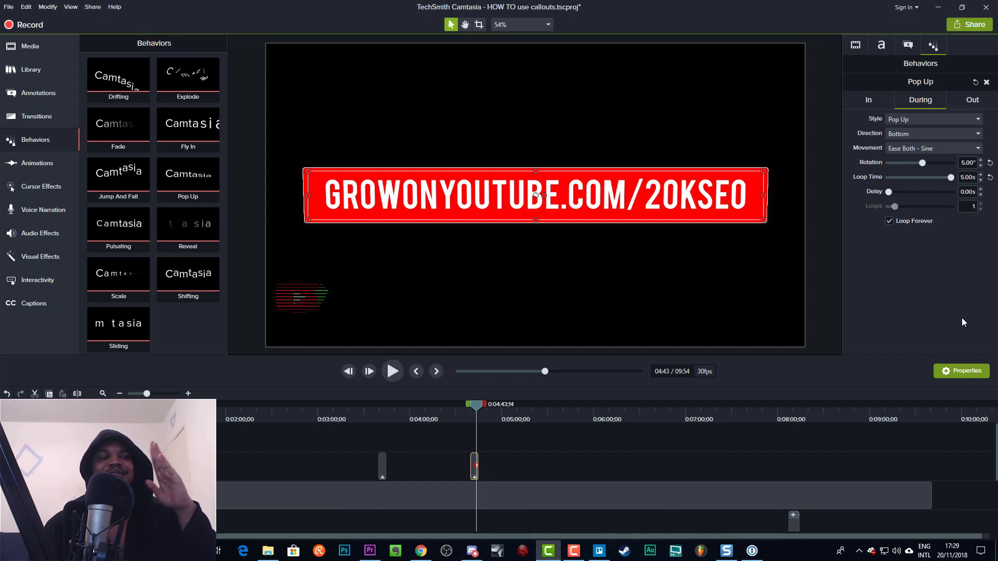
- Preview the red callout's adjusted Pop Up animation from before the clip, then return the playhead to the callout
{"action": "left_click_drag", "start_coordinate": [476, 405], "coordinate": [470, 407]}
{"action": "key", "text": "space"}
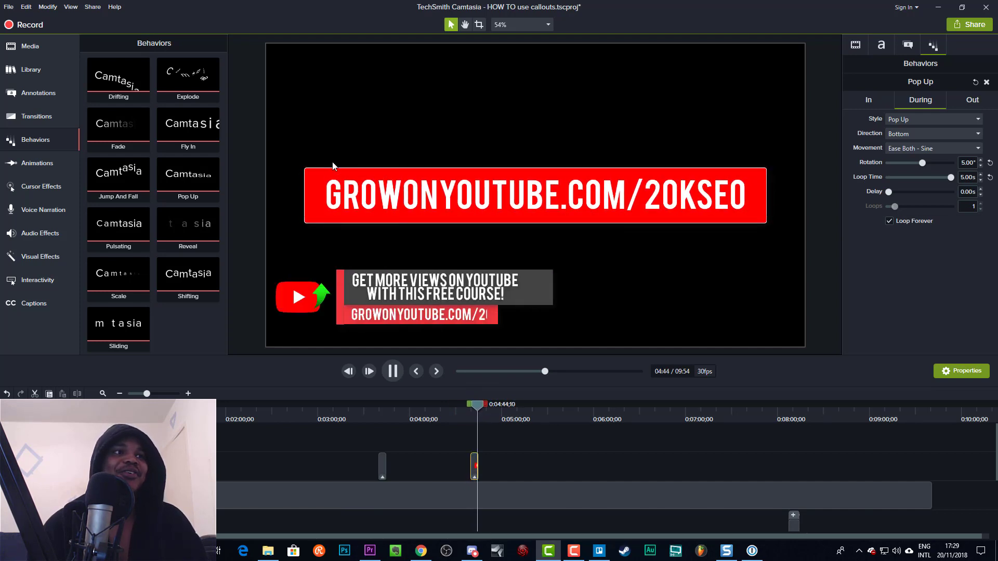
{"action": "key", "text": "space"}
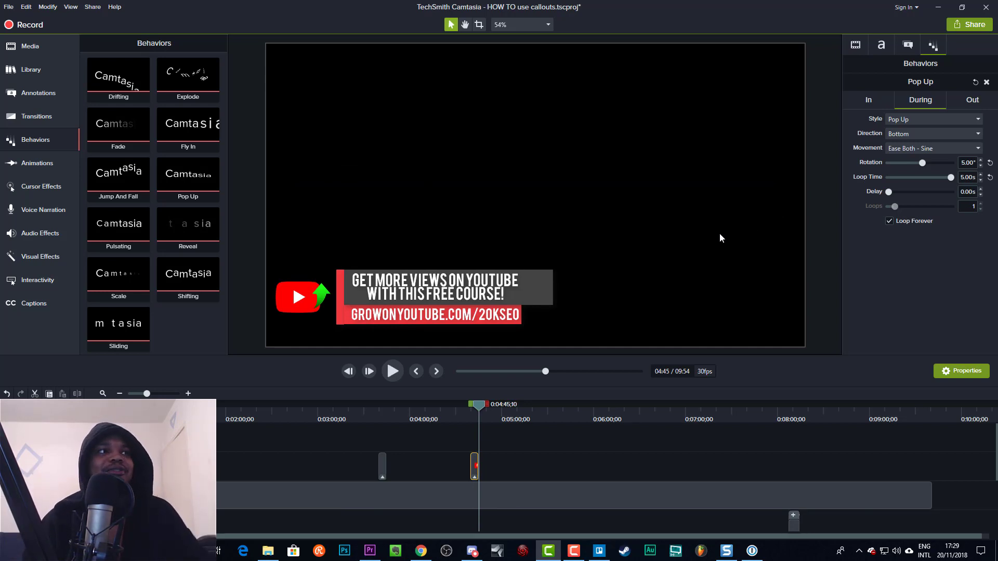
{"action": "left_click", "coordinate": [358, 219]}
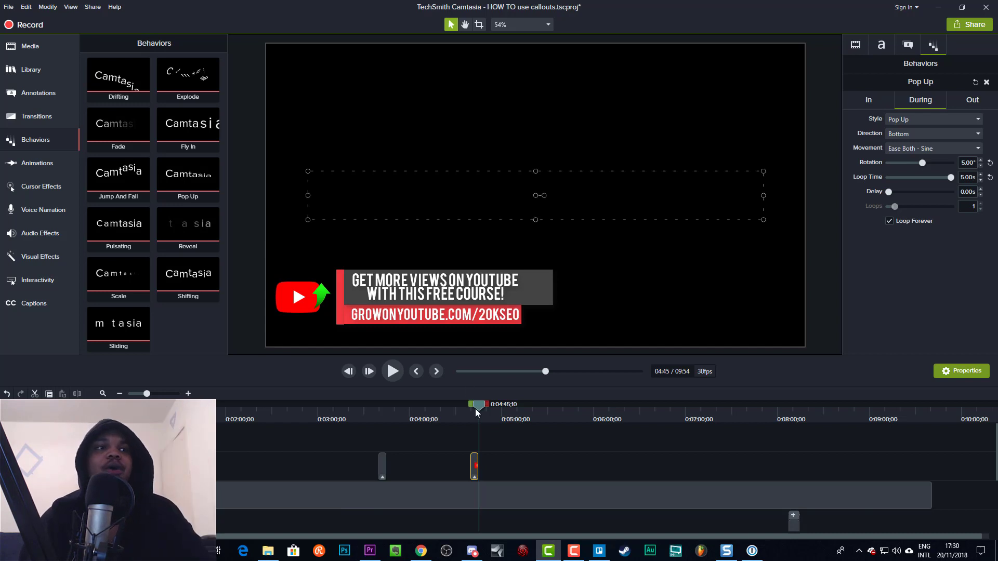
{"action": "left_click_drag", "start_coordinate": [475, 409], "coordinate": [474, 404]}
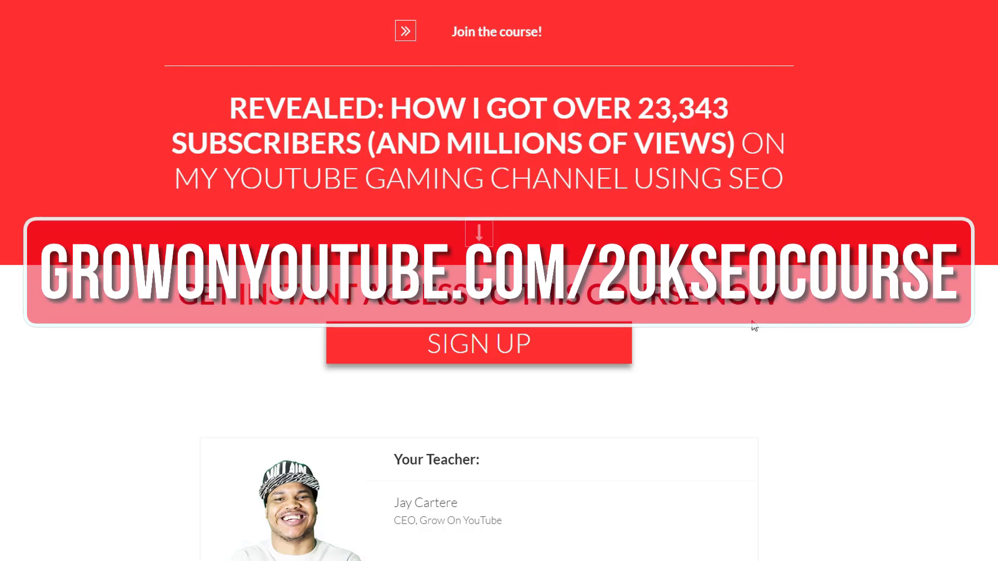
{"action": "scroll", "coordinate": [751, 319], "scroll_direction": "down", "scroll_amount": 6}
{"action": "scroll", "coordinate": [747, 299], "scroll_direction": "down", "scroll_amount": 2}
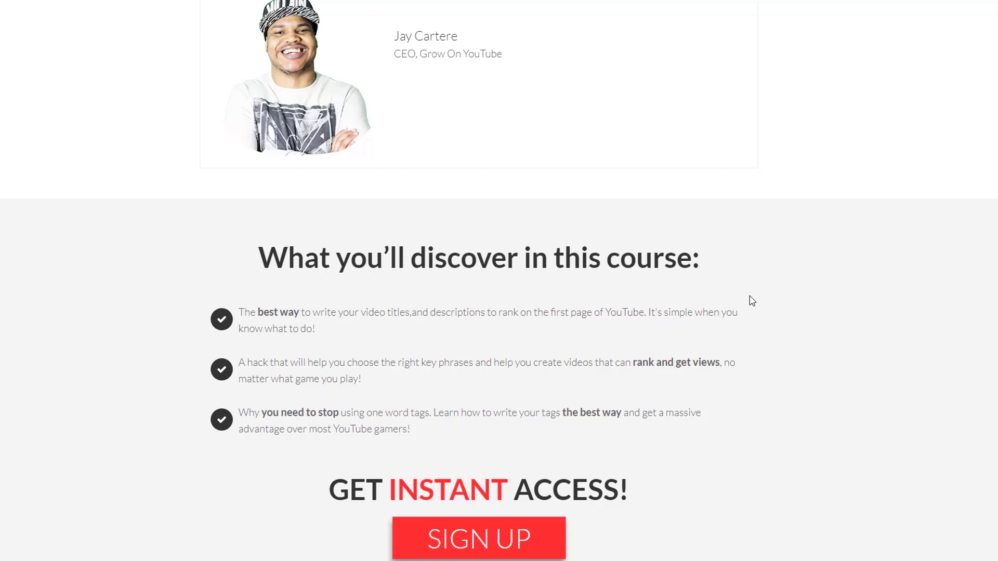
{"action": "scroll", "coordinate": [752, 300], "scroll_direction": "up", "scroll_amount": 2}
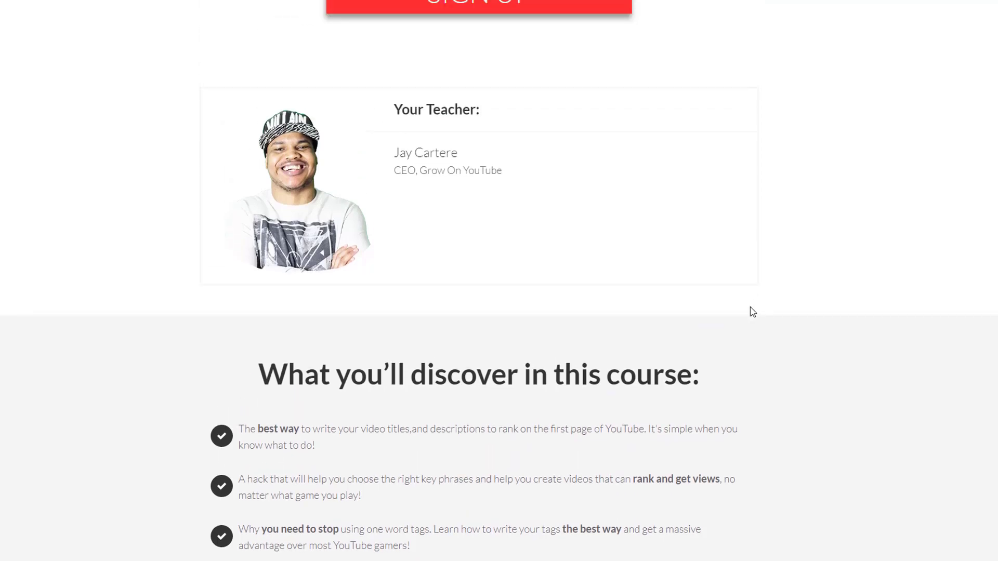